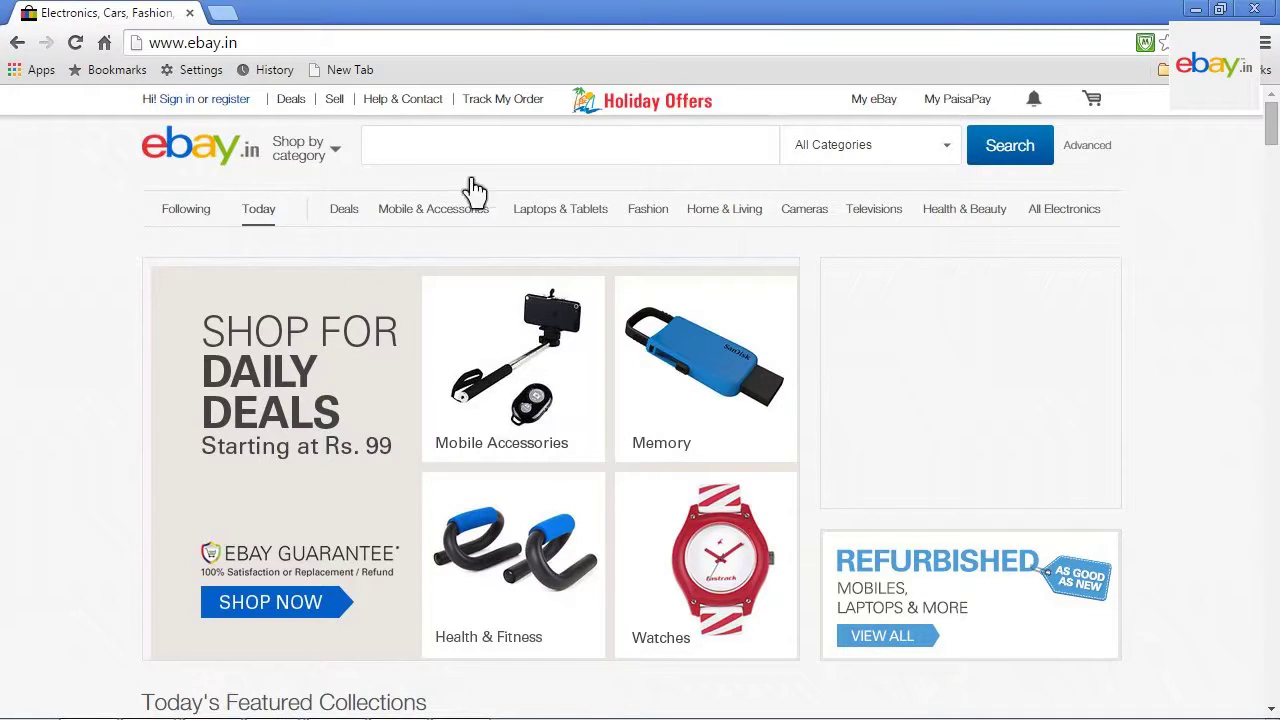
Step: Go from the eBay.in footer through Seller Tools to Turbo Lister and download the setupIN installer
key("End")
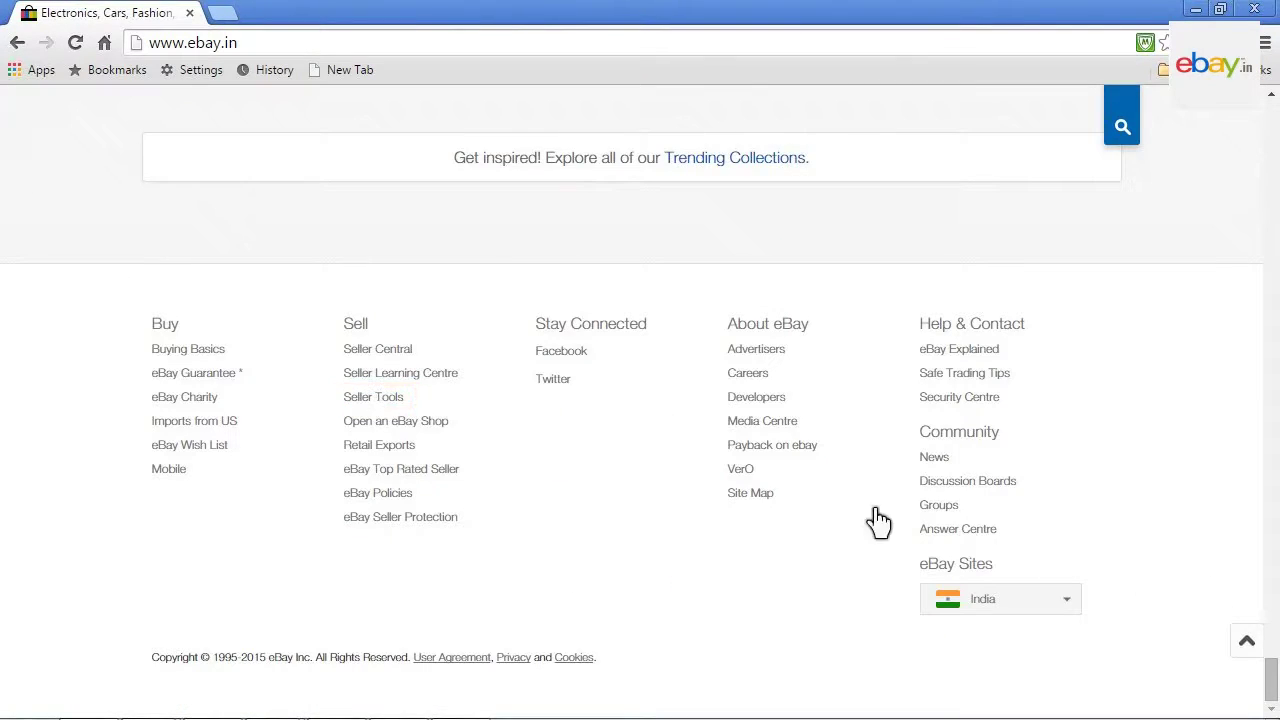
left_click(371, 400)
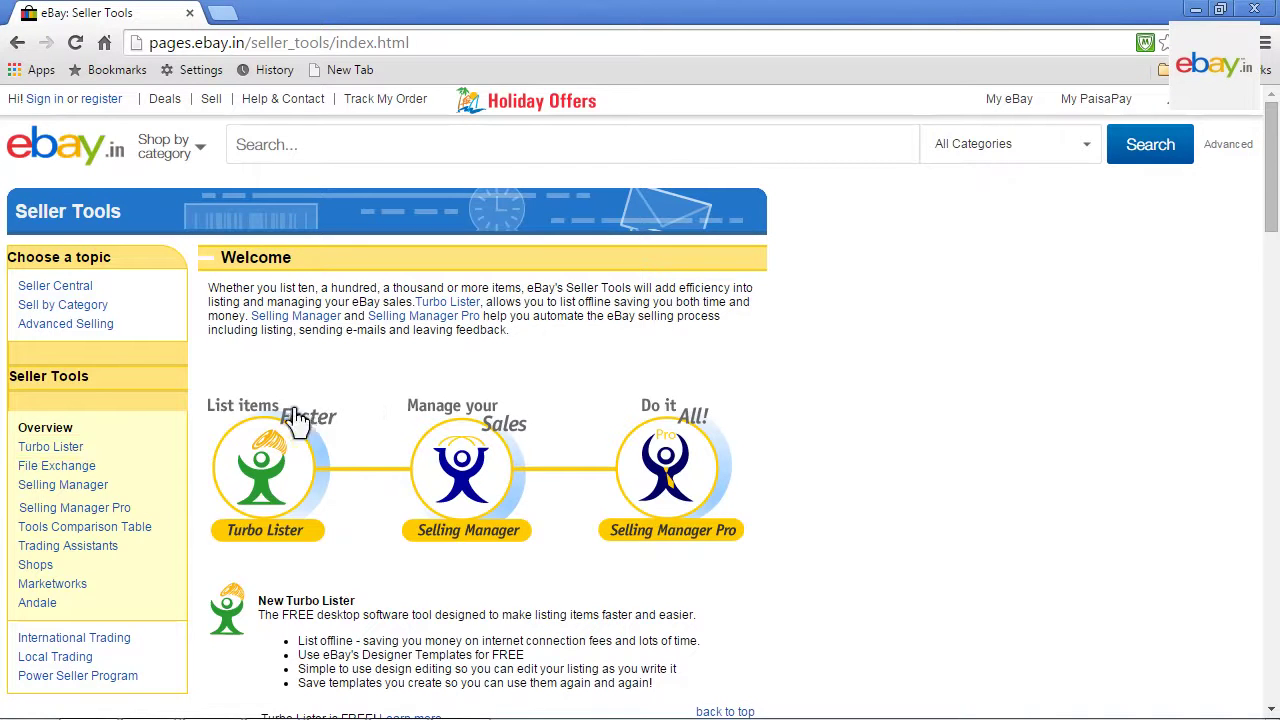
left_click(48, 451)
left_click(48, 450)
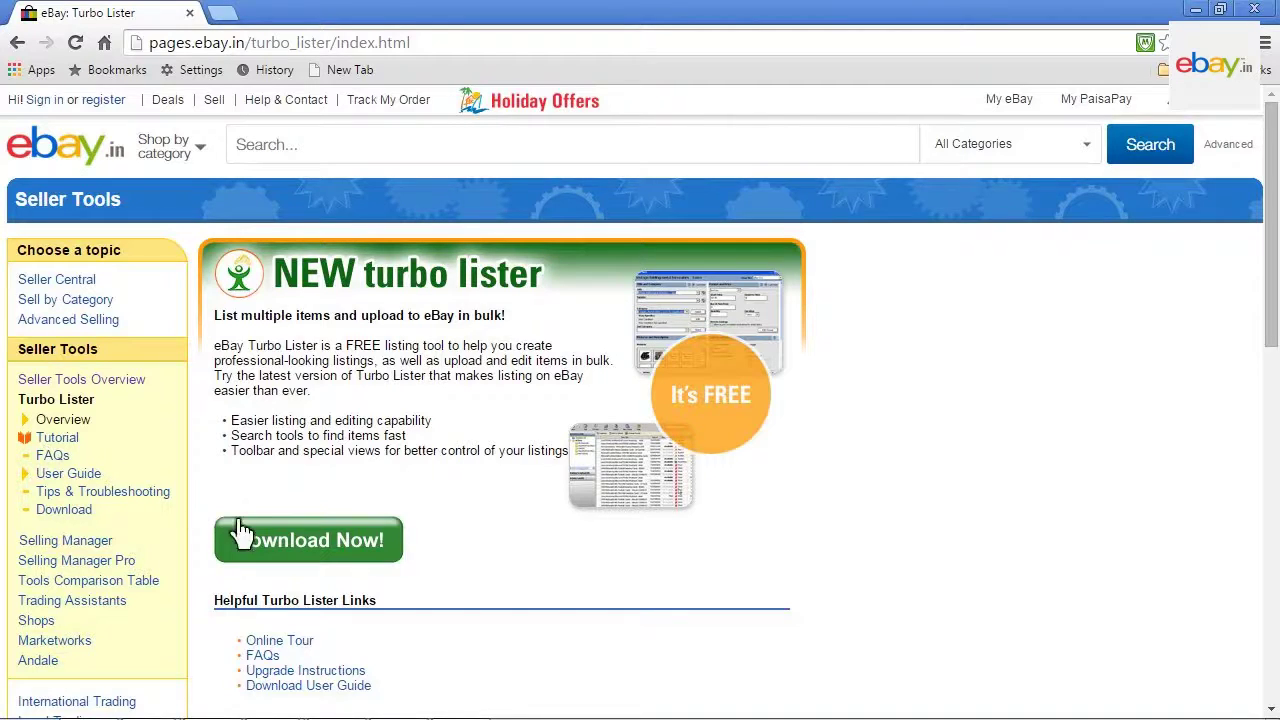
left_click(307, 545)
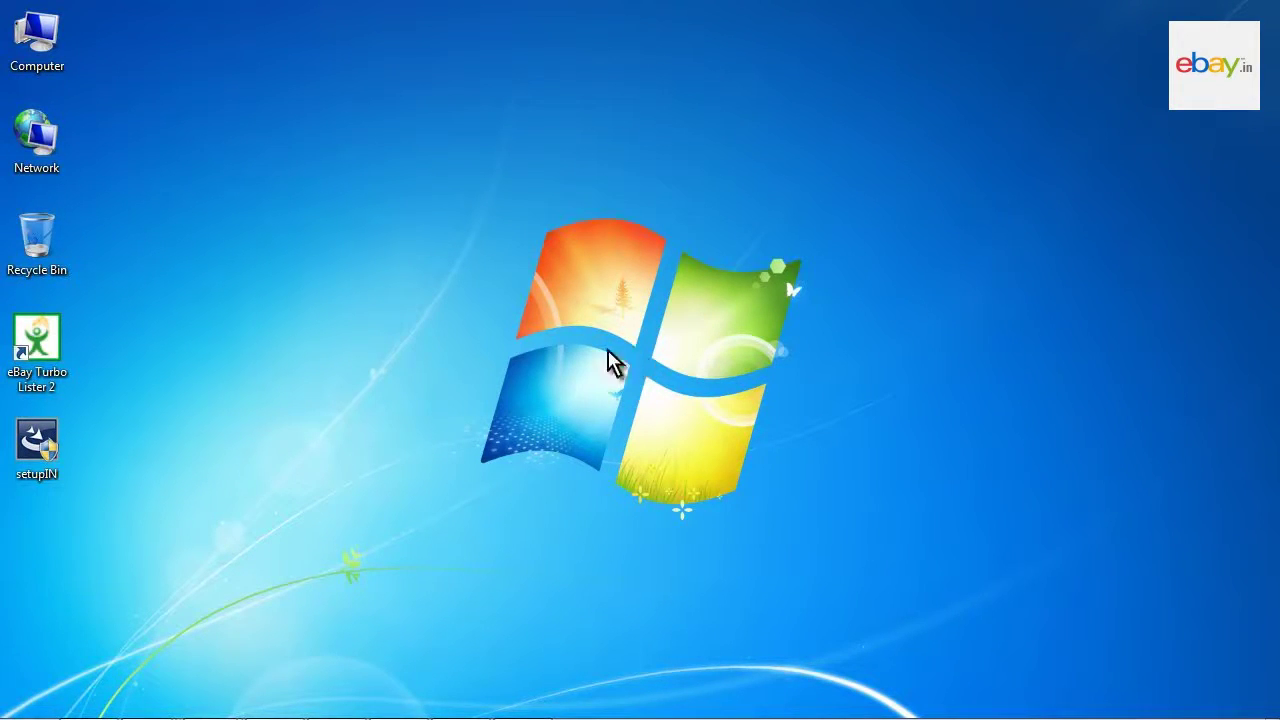
Step: Launch eBay Turbo Lister 2 from its desktop shortcut
double_click(37, 340)
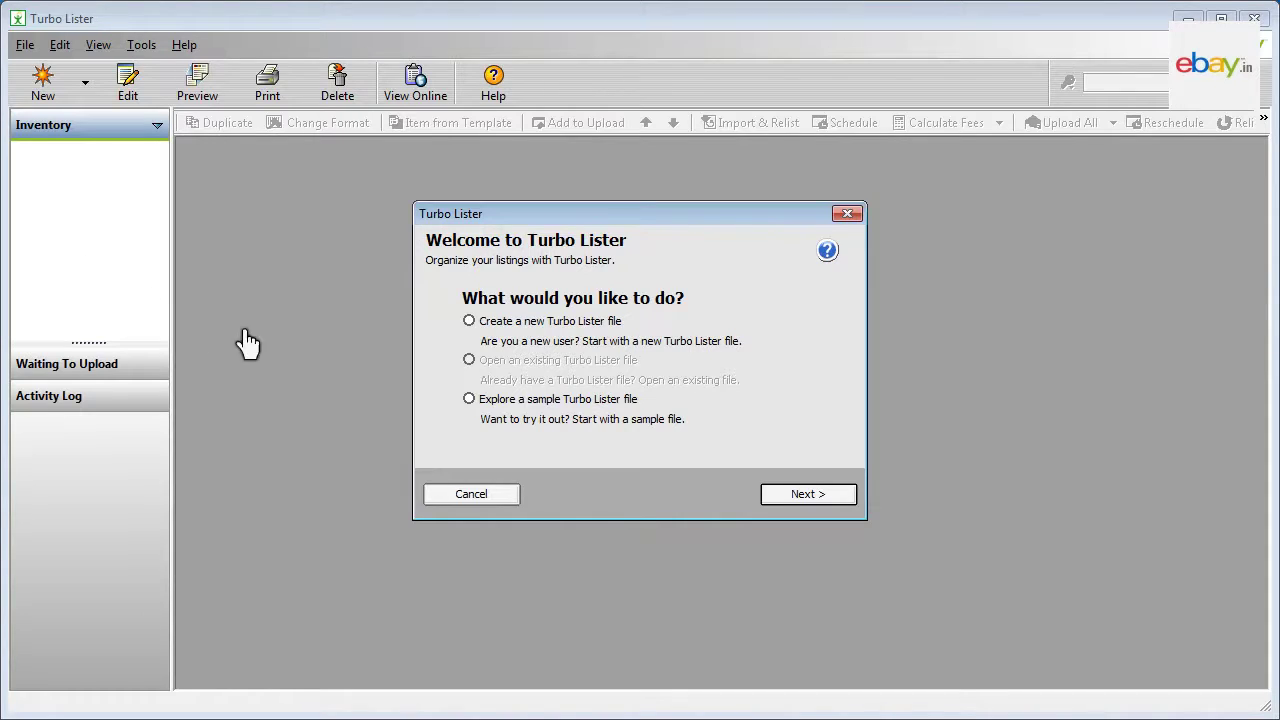
Step: Create a new Turbo Lister file and enter the account's eBay user ID
left_click(469, 320)
left_click(808, 494)
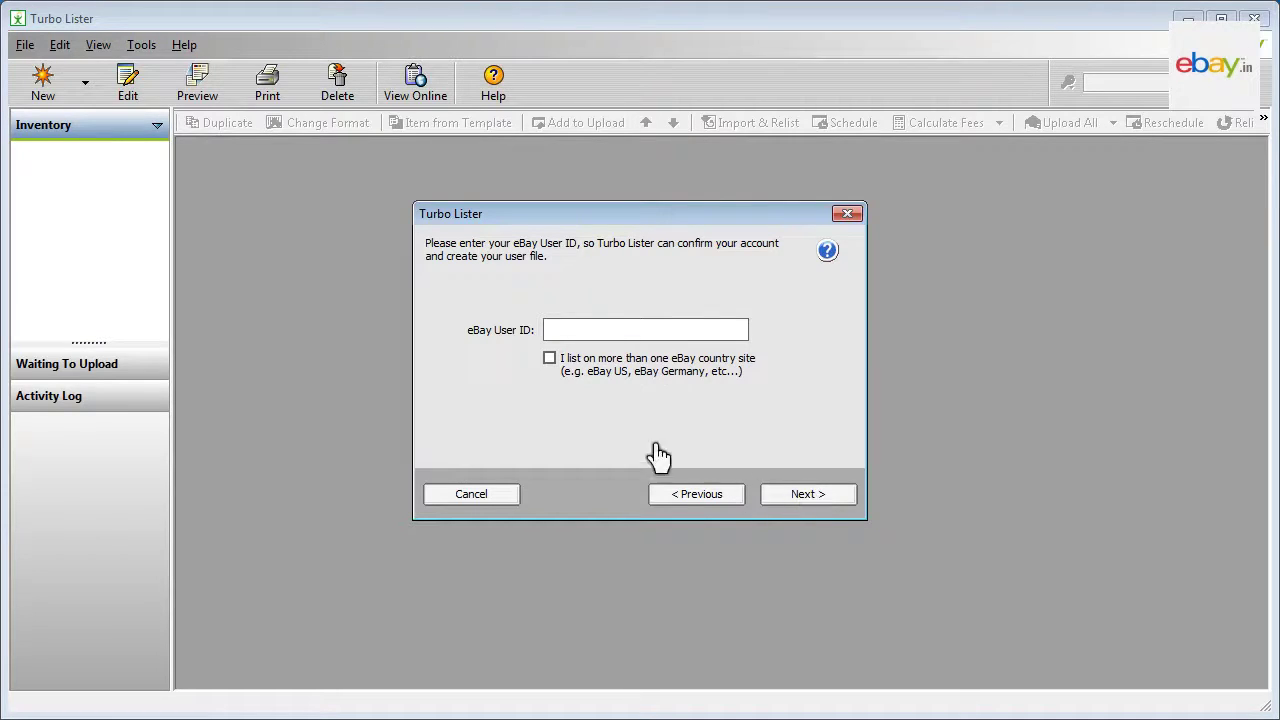
left_click(548, 330)
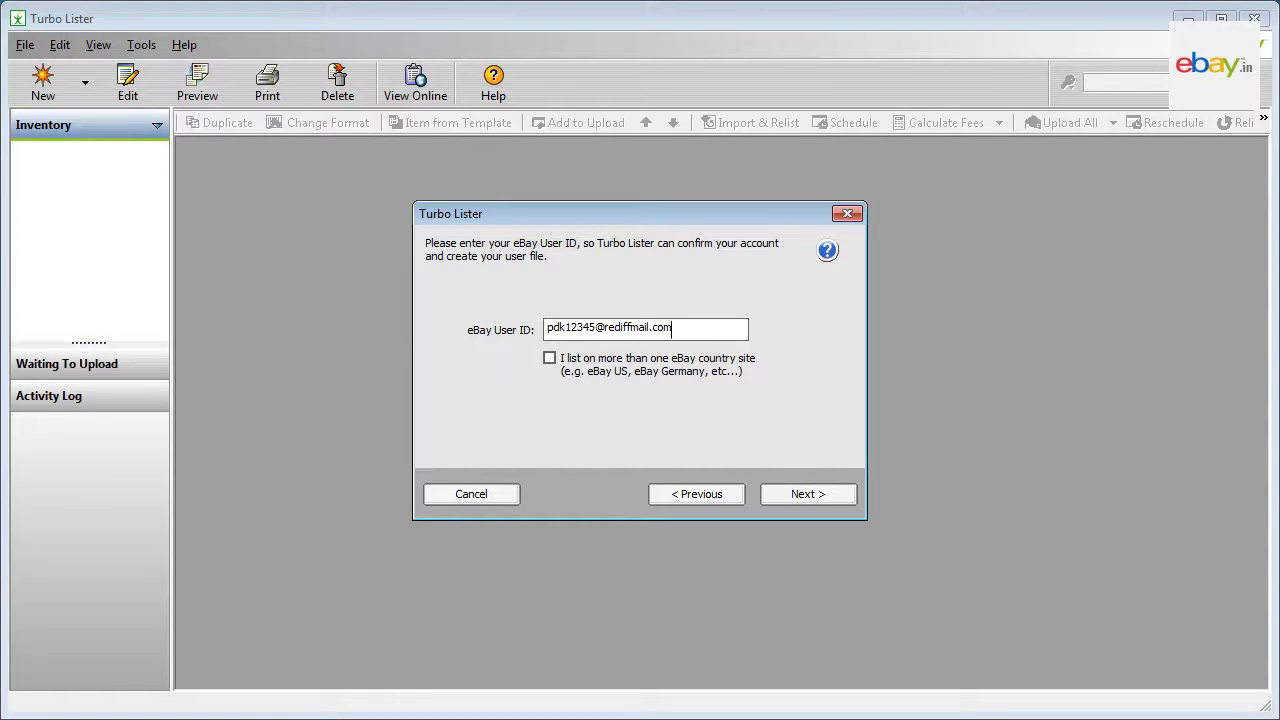
left_click(810, 497)
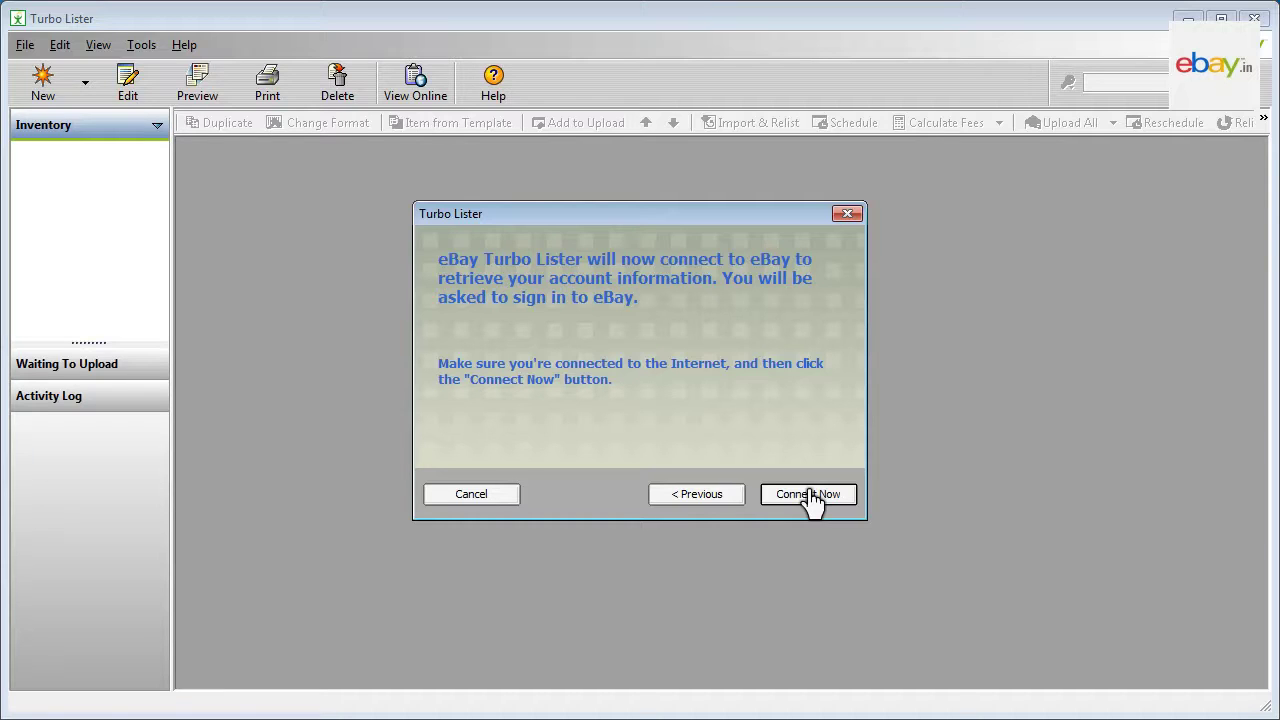
Step: Connect to eBay, sign in with the account's user ID and password, and agree to grant access
left_click(811, 498)
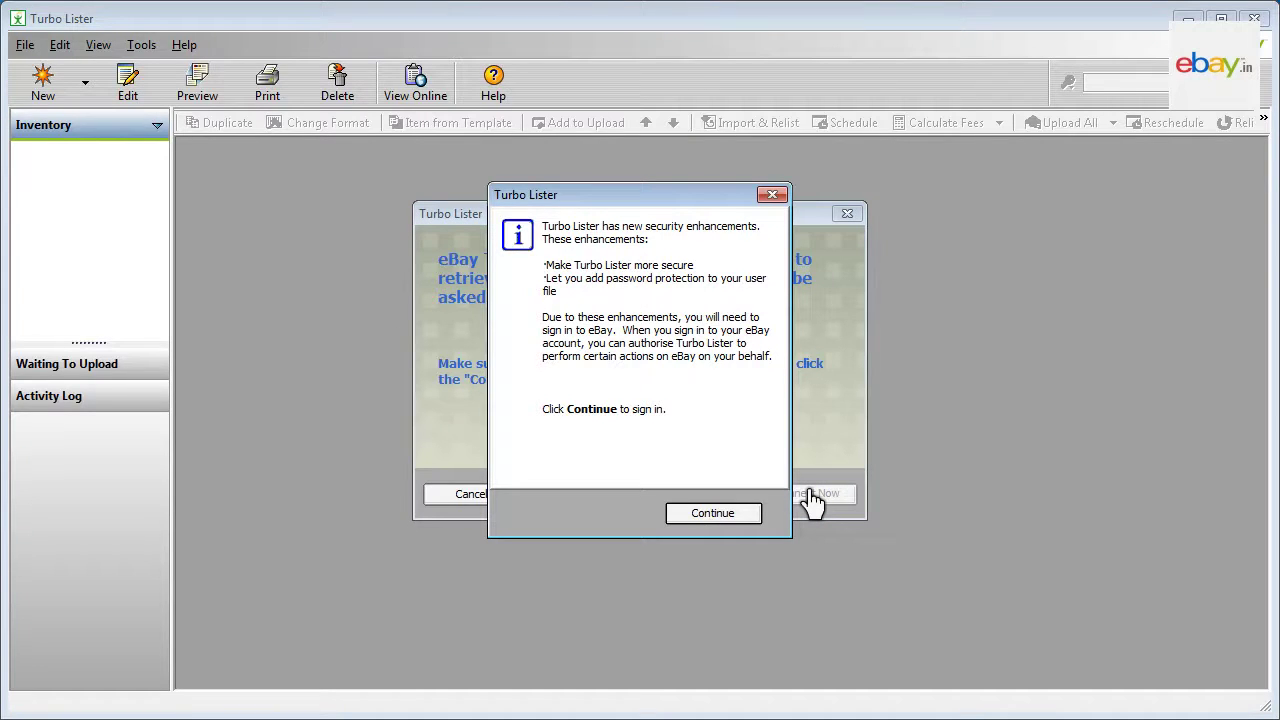
left_click(730, 516)
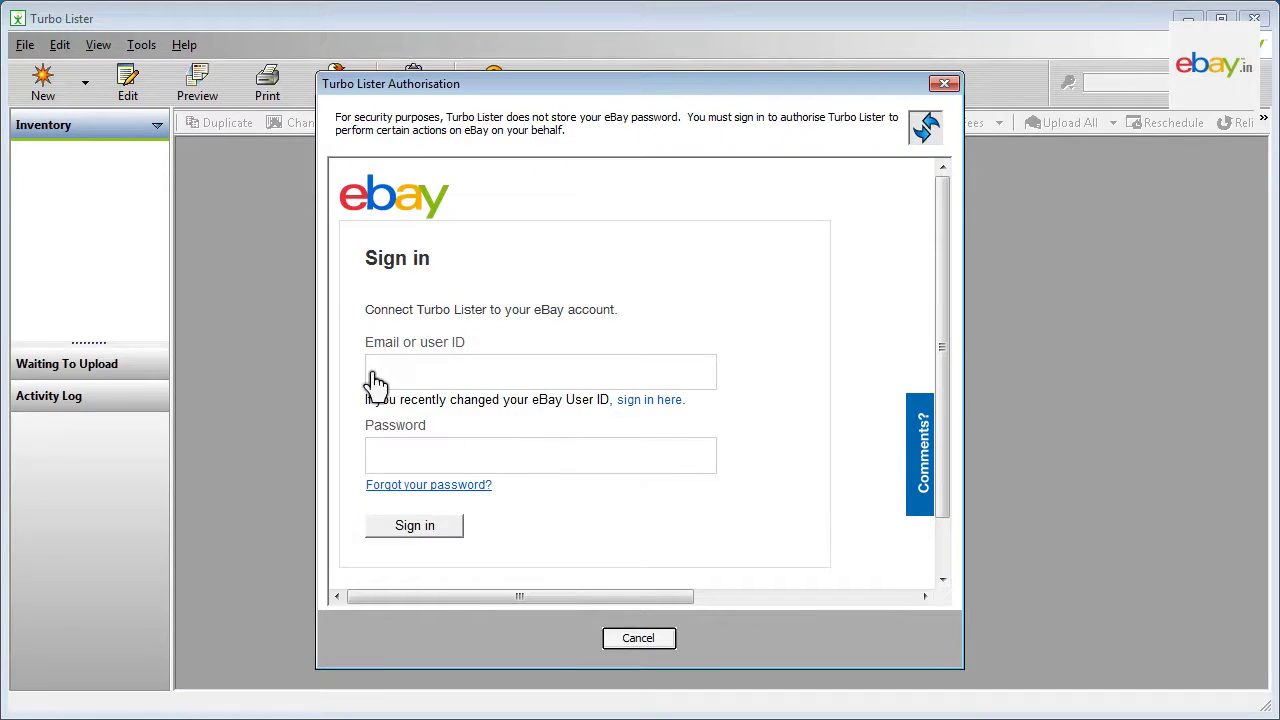
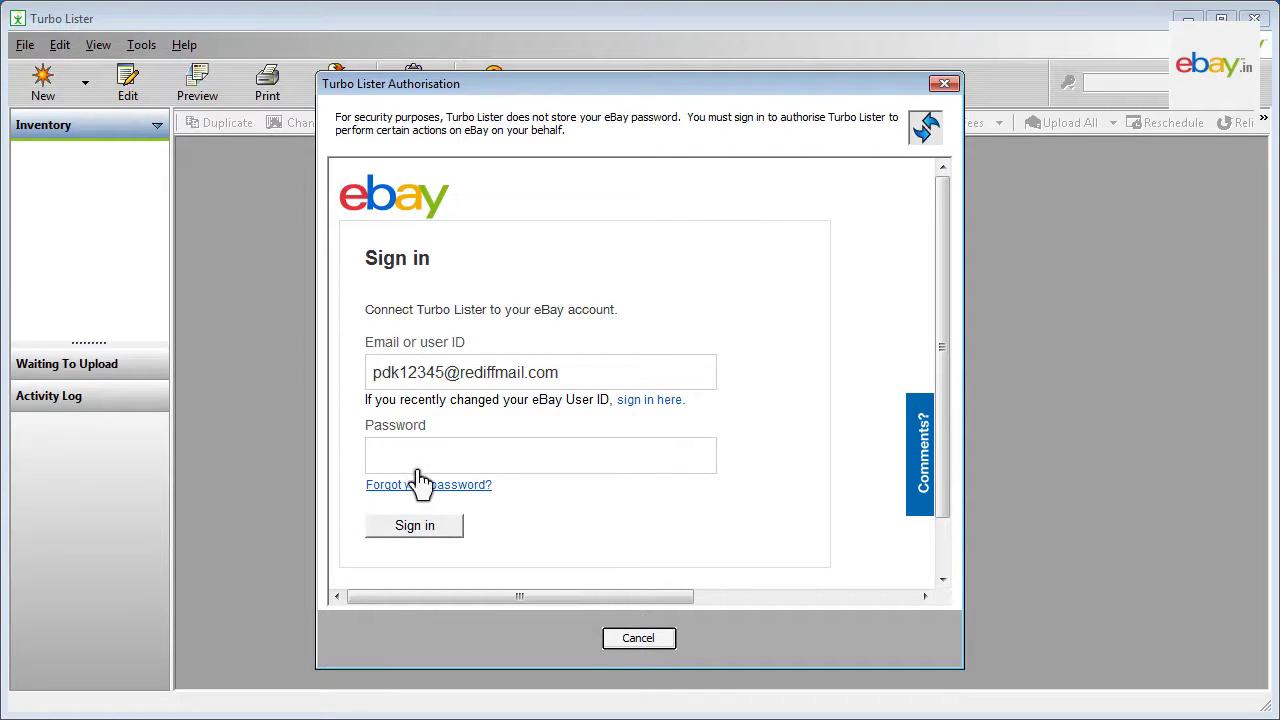
key("Tab")
type("••••••••••••••")
left_click(413, 530)
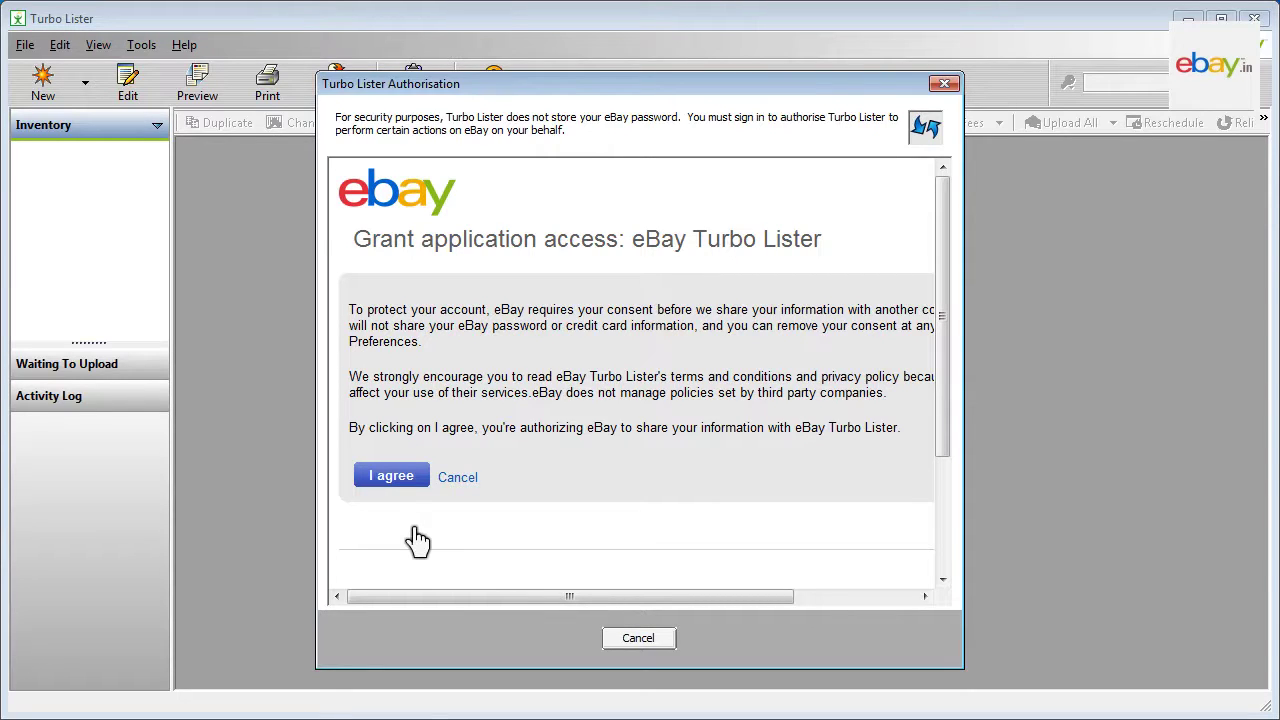
left_click(391, 477)
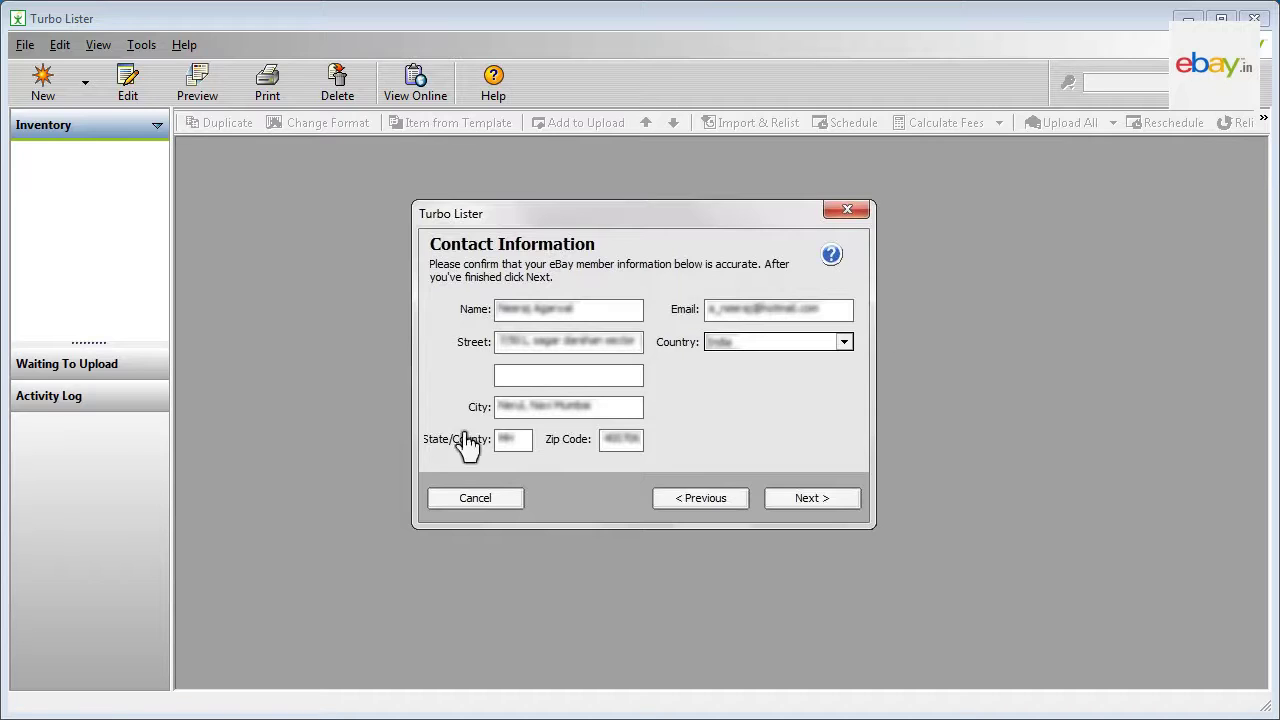
Step: Confirm the pre-filled contact information and finish setup with 'Create a new item' selected
left_click(812, 498)
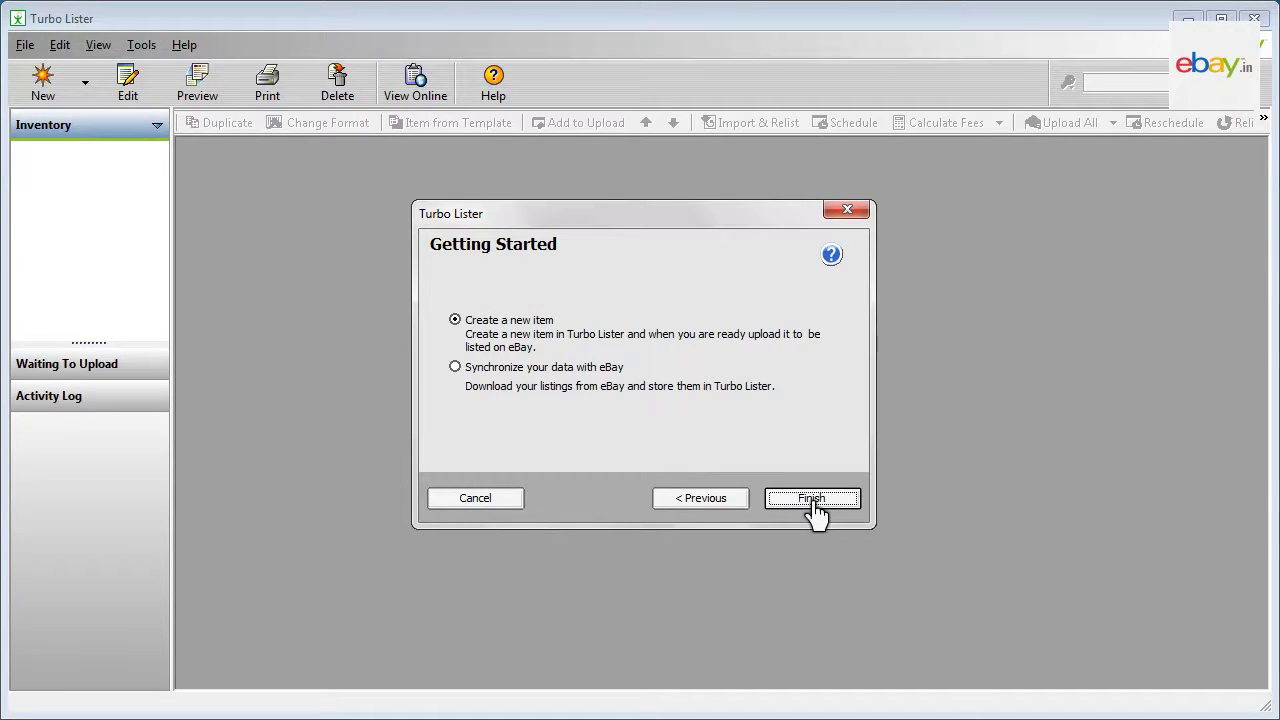
left_click(812, 498)
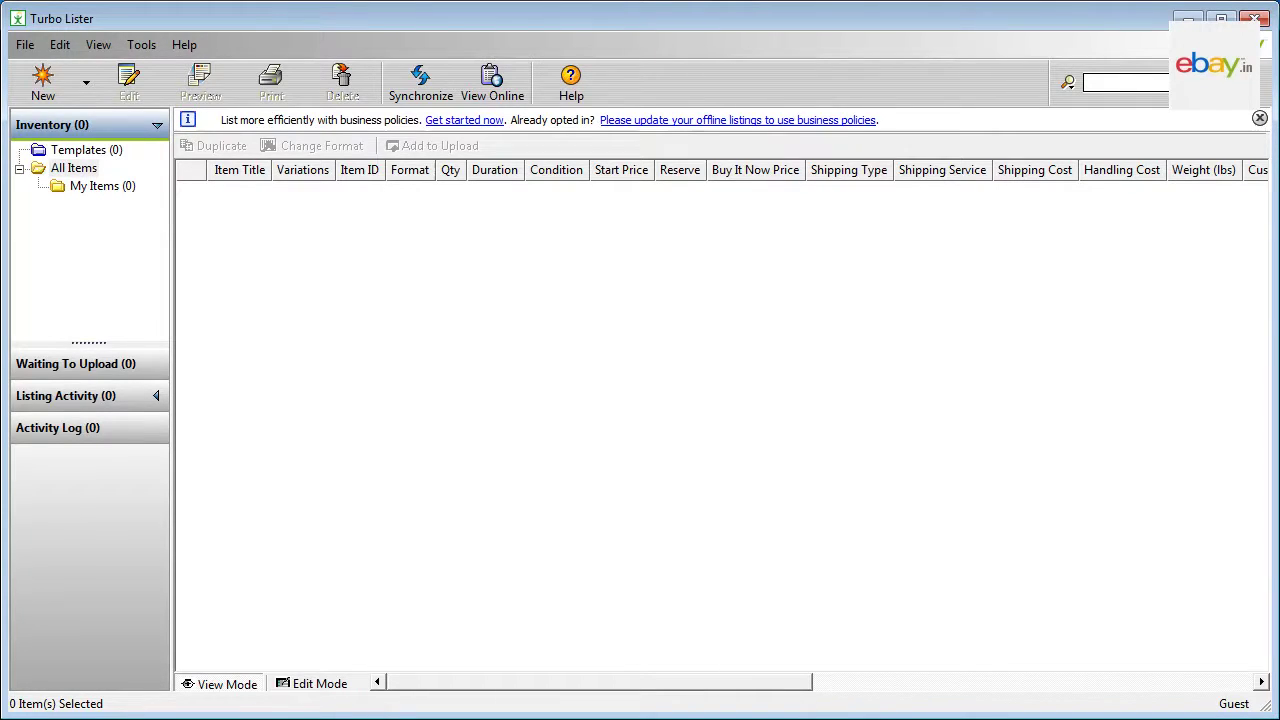
Step: Start a new single-item listing via File > New > Item
left_click(25, 45)
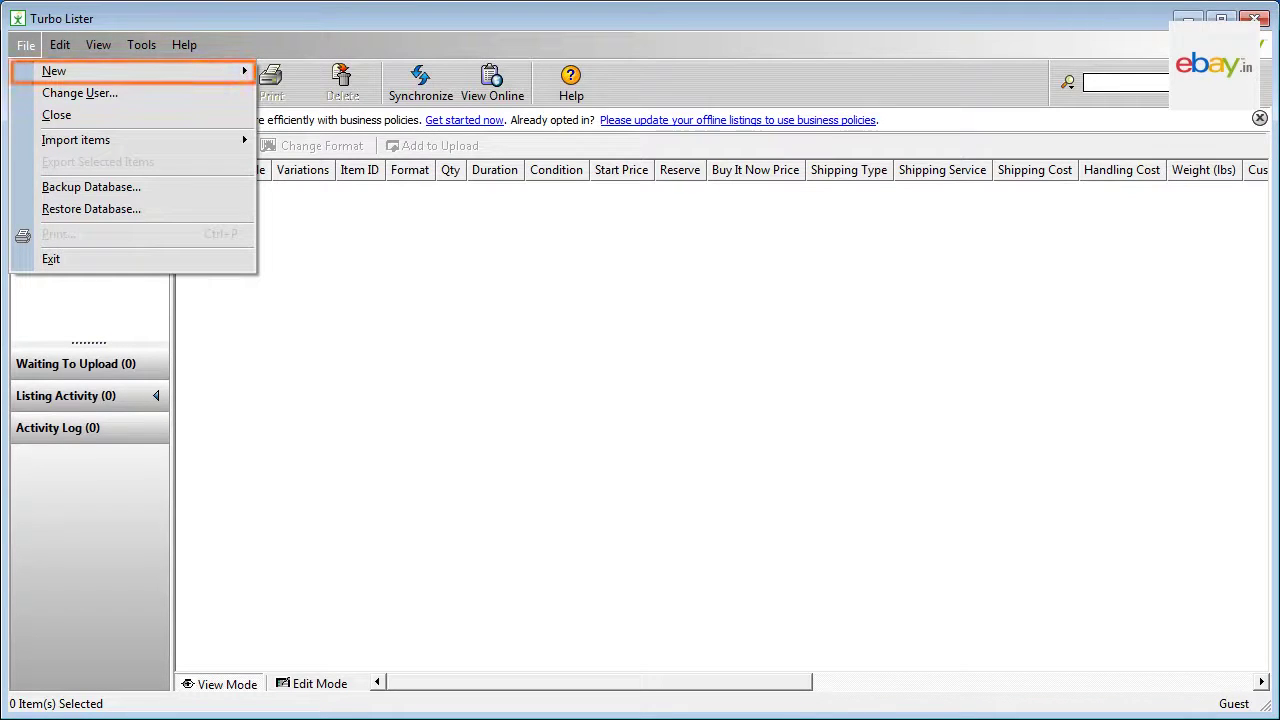
mouse_move(128, 80)
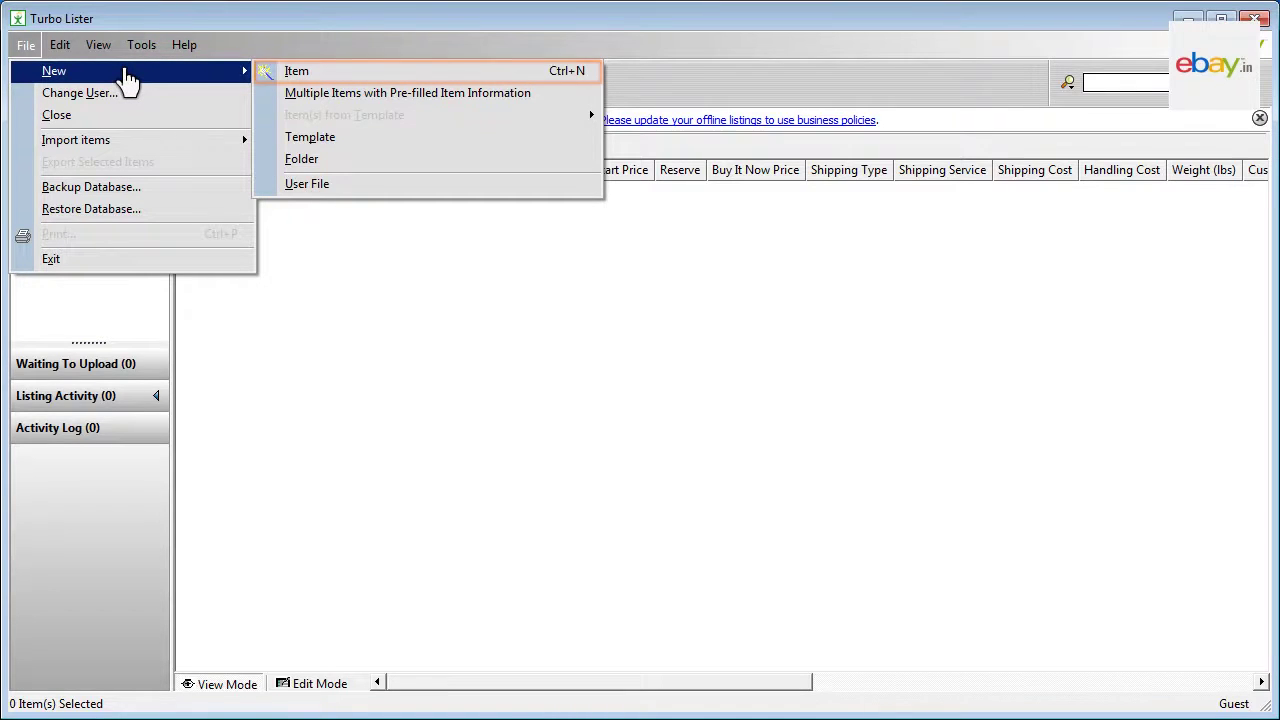
left_click(378, 75)
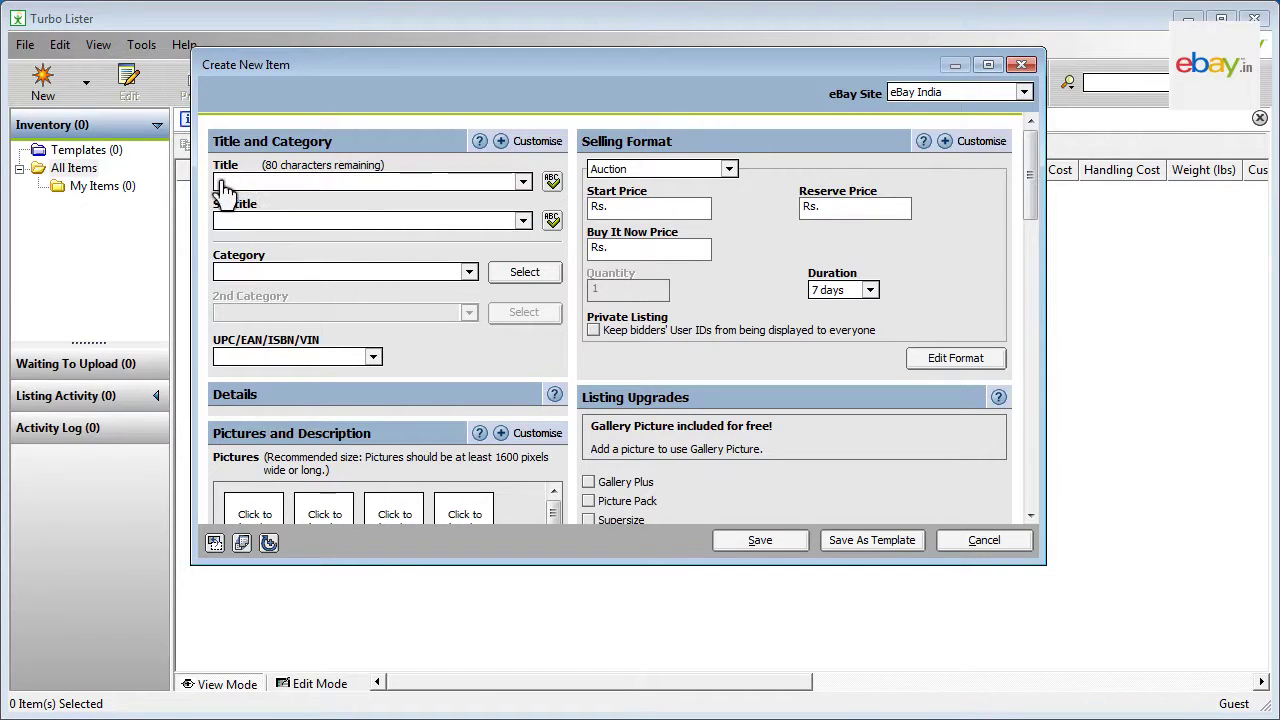
Step: Enter title 'Dreamz Men's T-Shirts 100% Cotton' and subtitle 'Available in Red, Green and Blue Colours'
type("Dreamz Men's T-Shirts 100% Cotton")
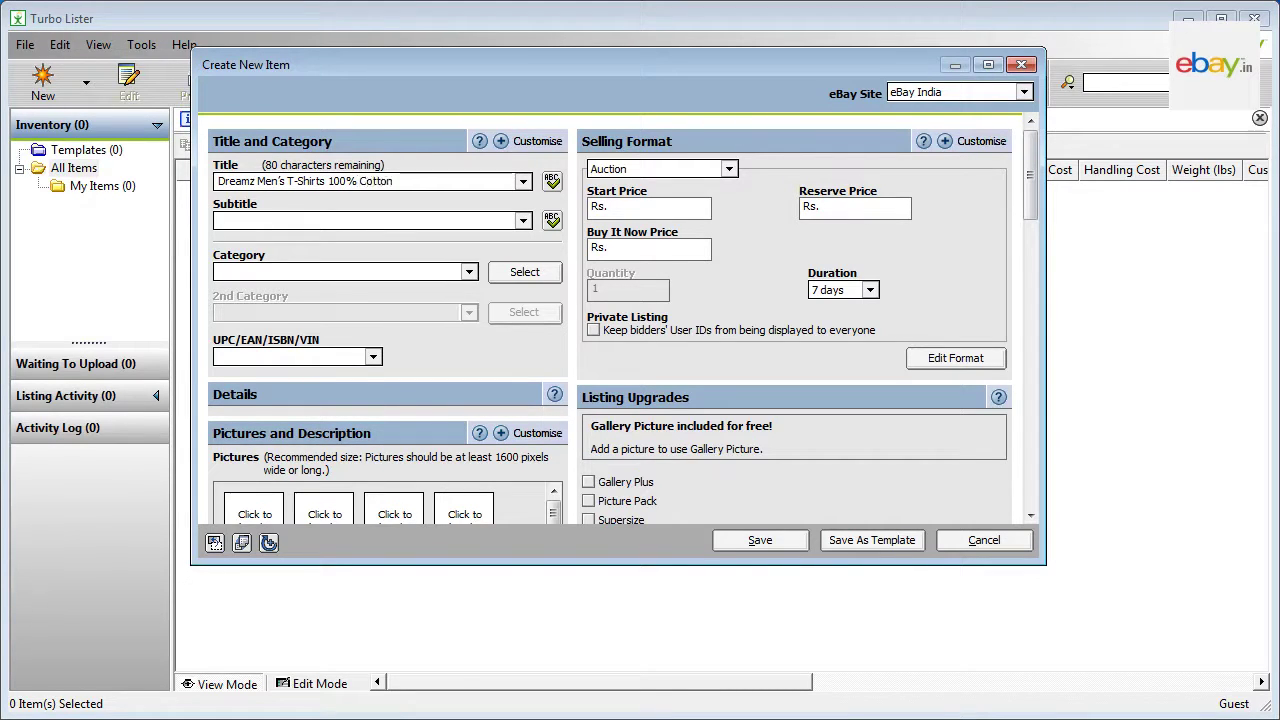
left_click(365, 220)
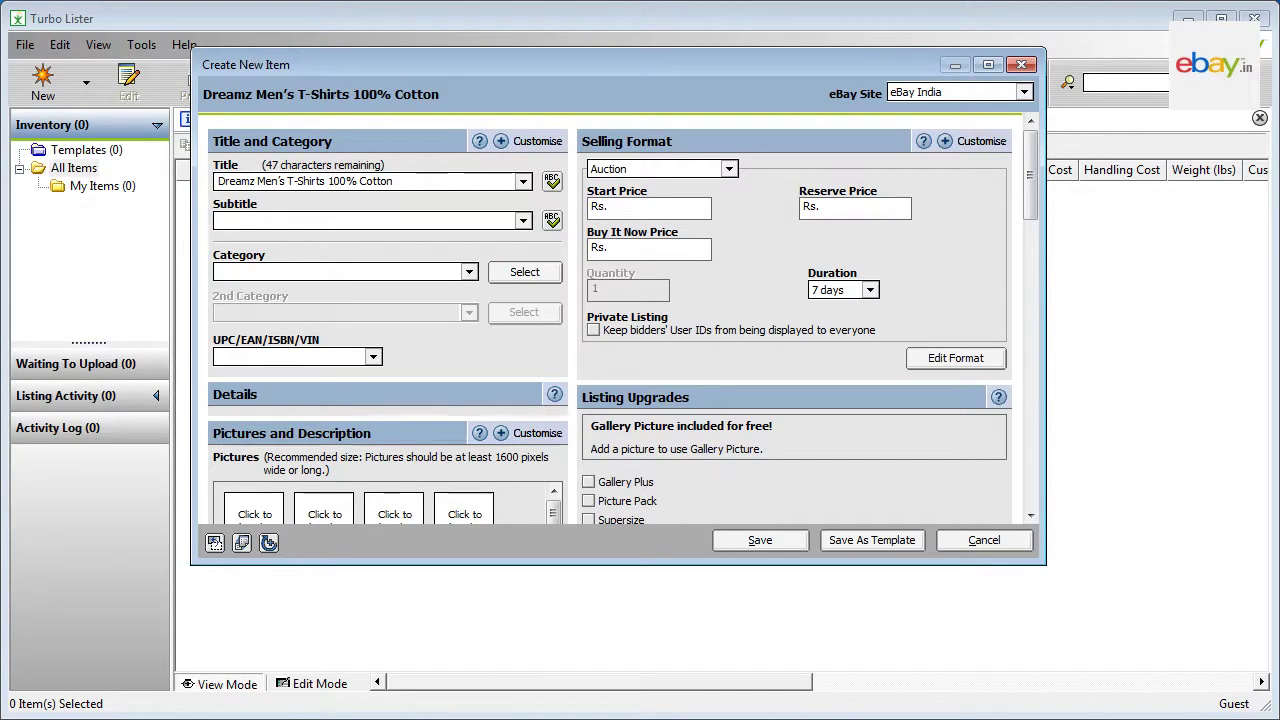
type("Availab")
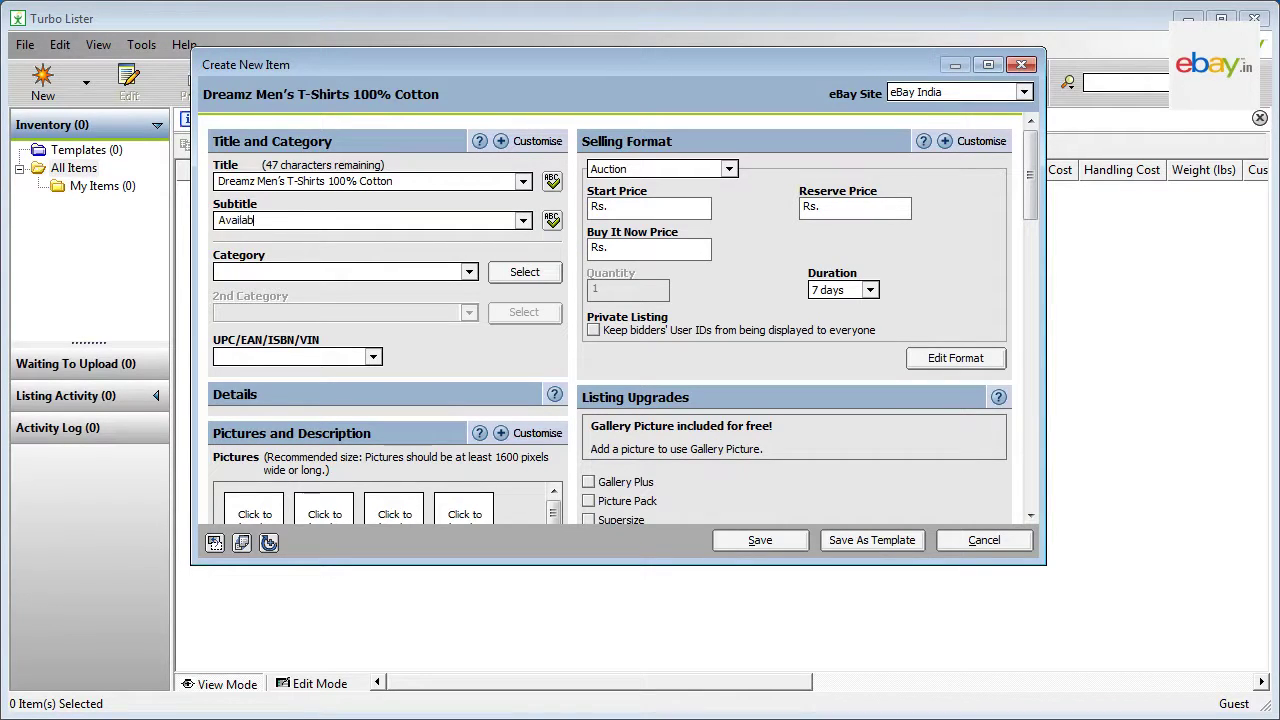
type("le in Red, Green and Blue Colours")
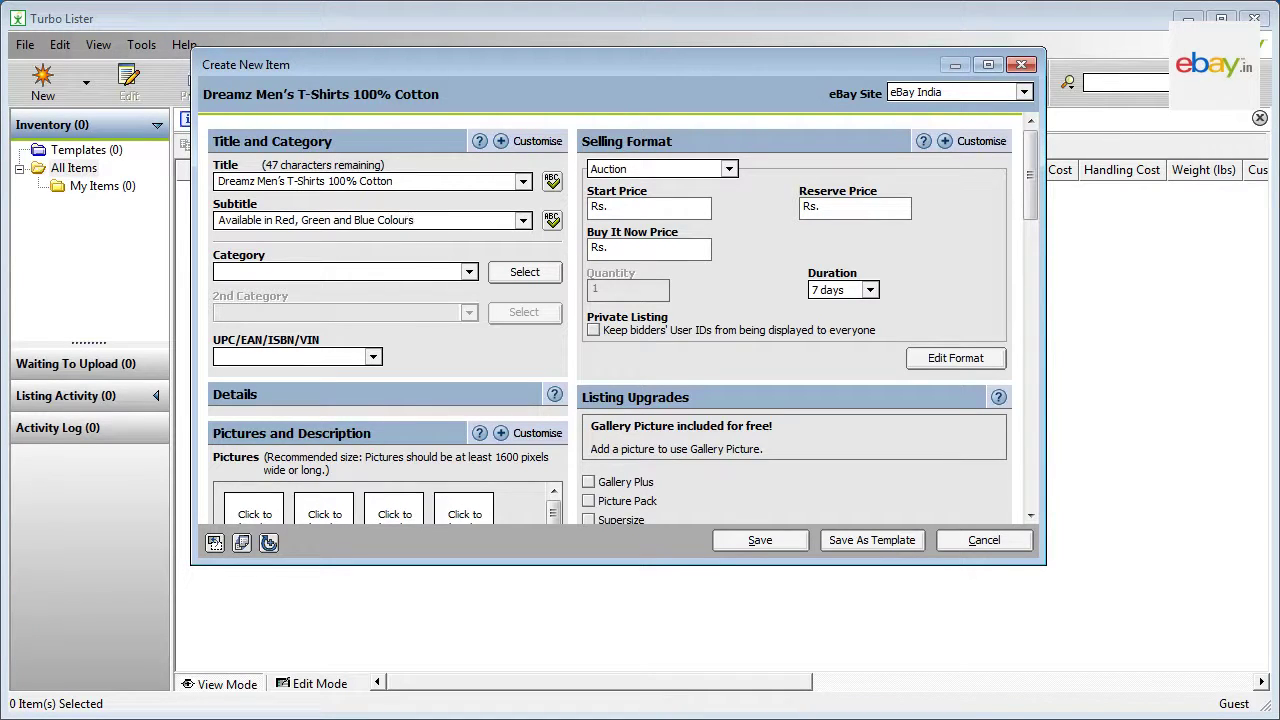
key("Tab")
key("Tab")
left_click(524, 277)
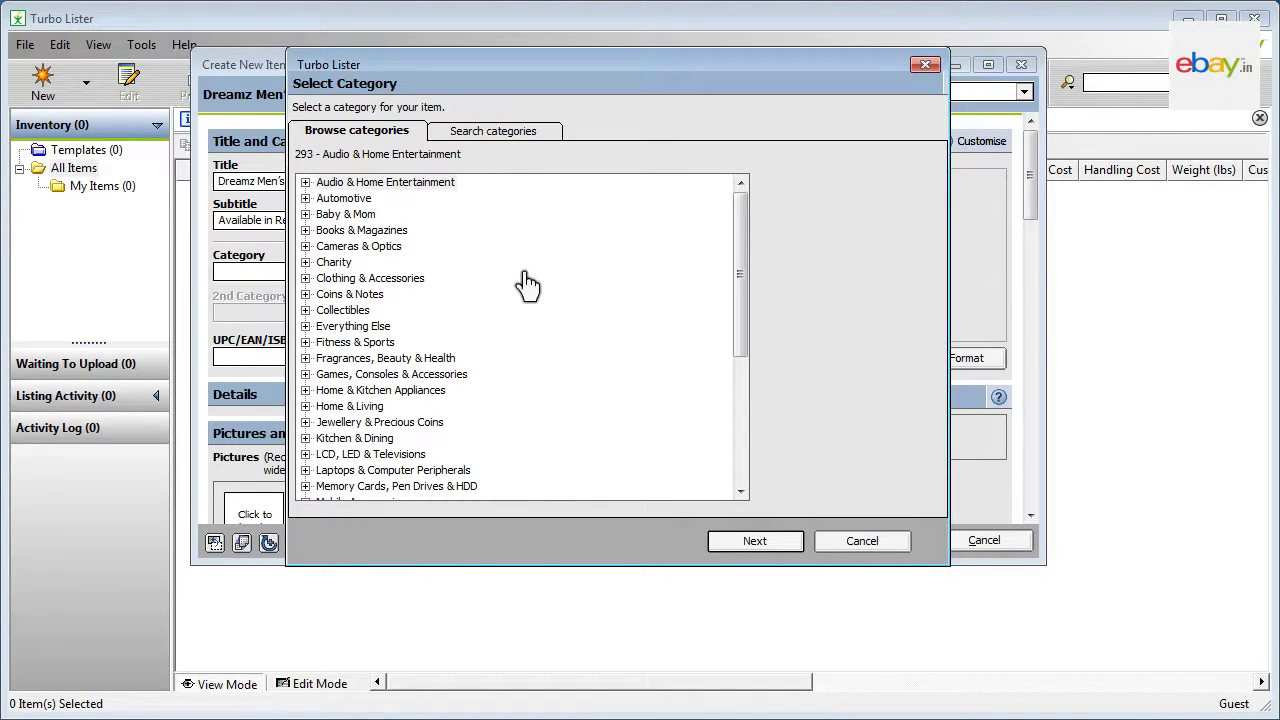
left_click(306, 279)
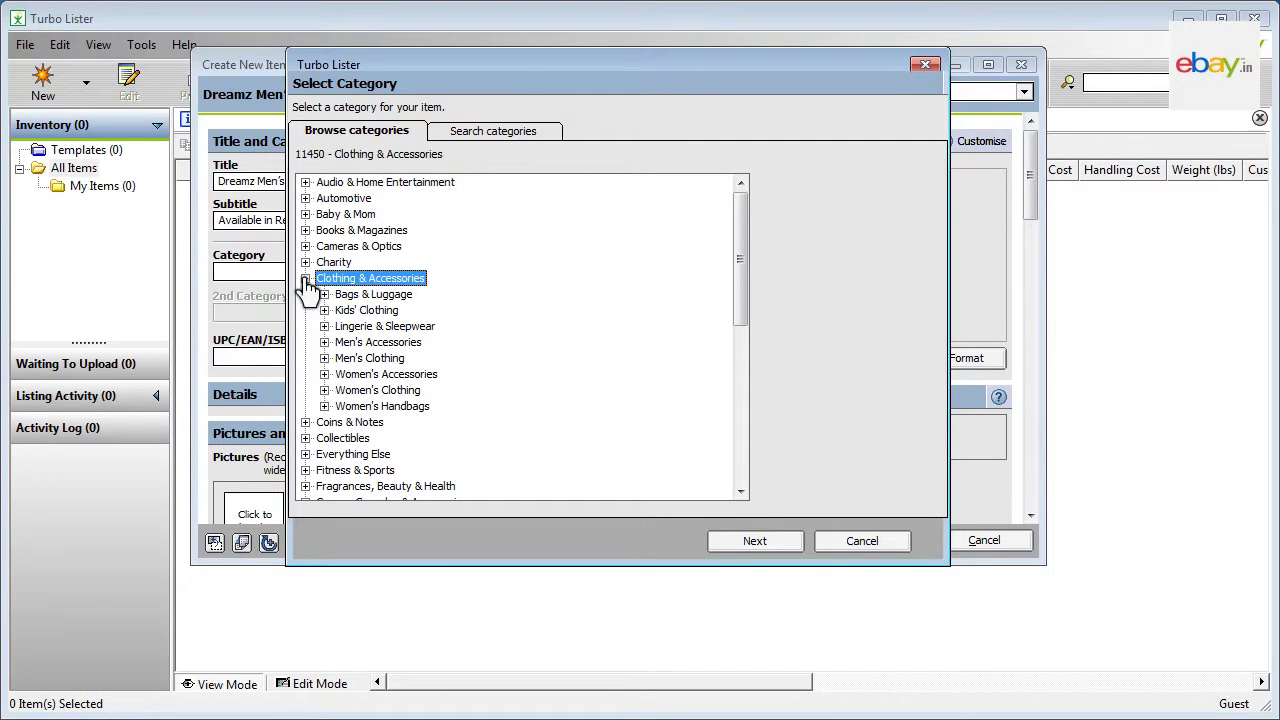
left_click(325, 359)
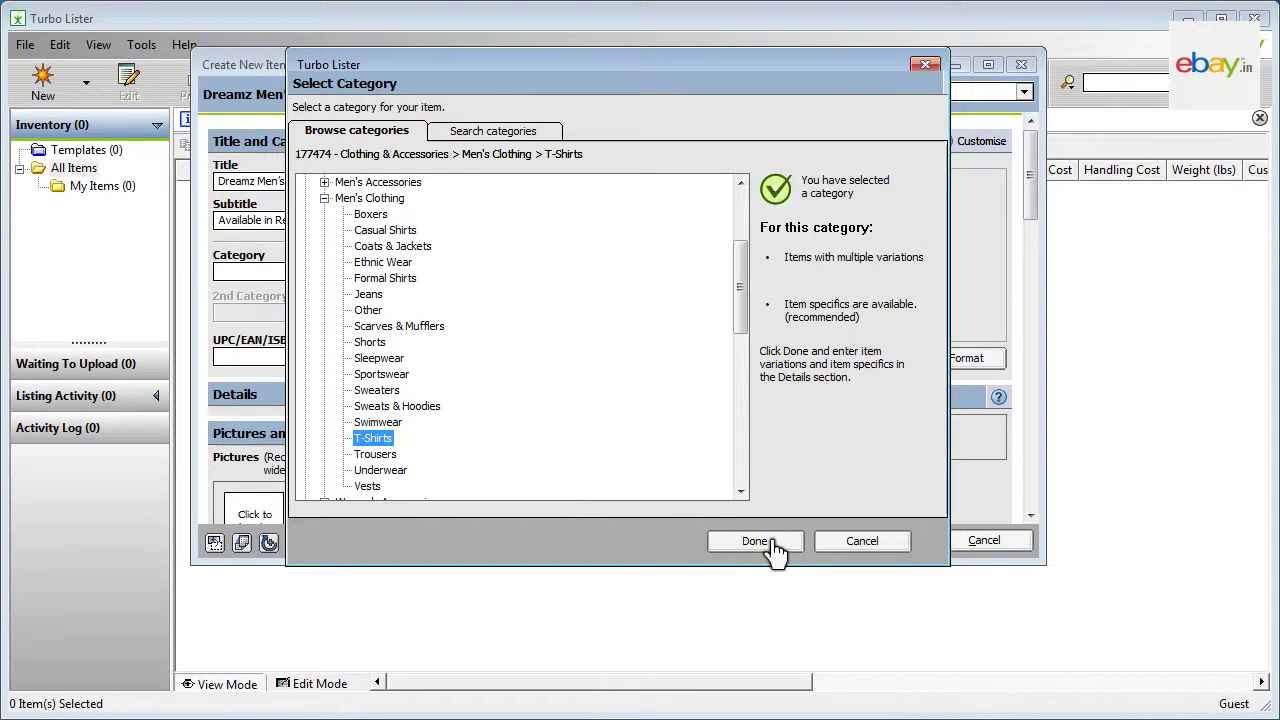
left_click(766, 542)
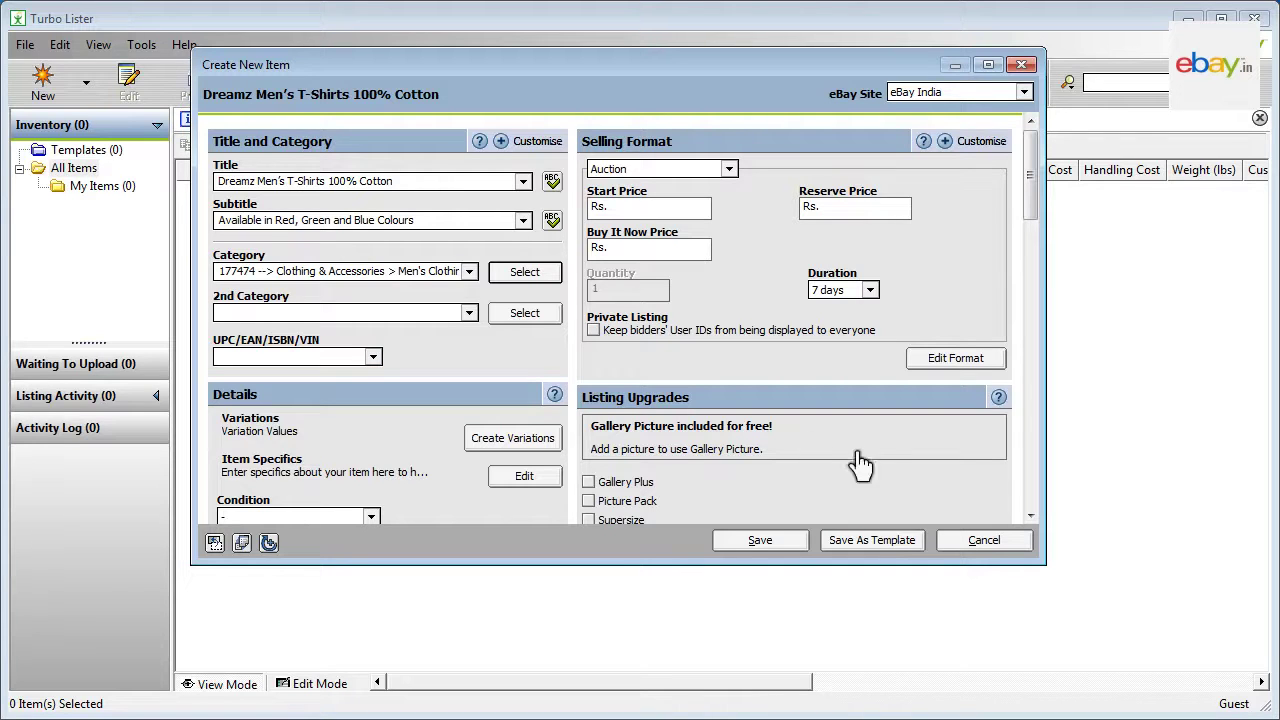
Step: Choose New from the Condition dropdown in the item's Details section
scroll(1030, 515, "down", 3)
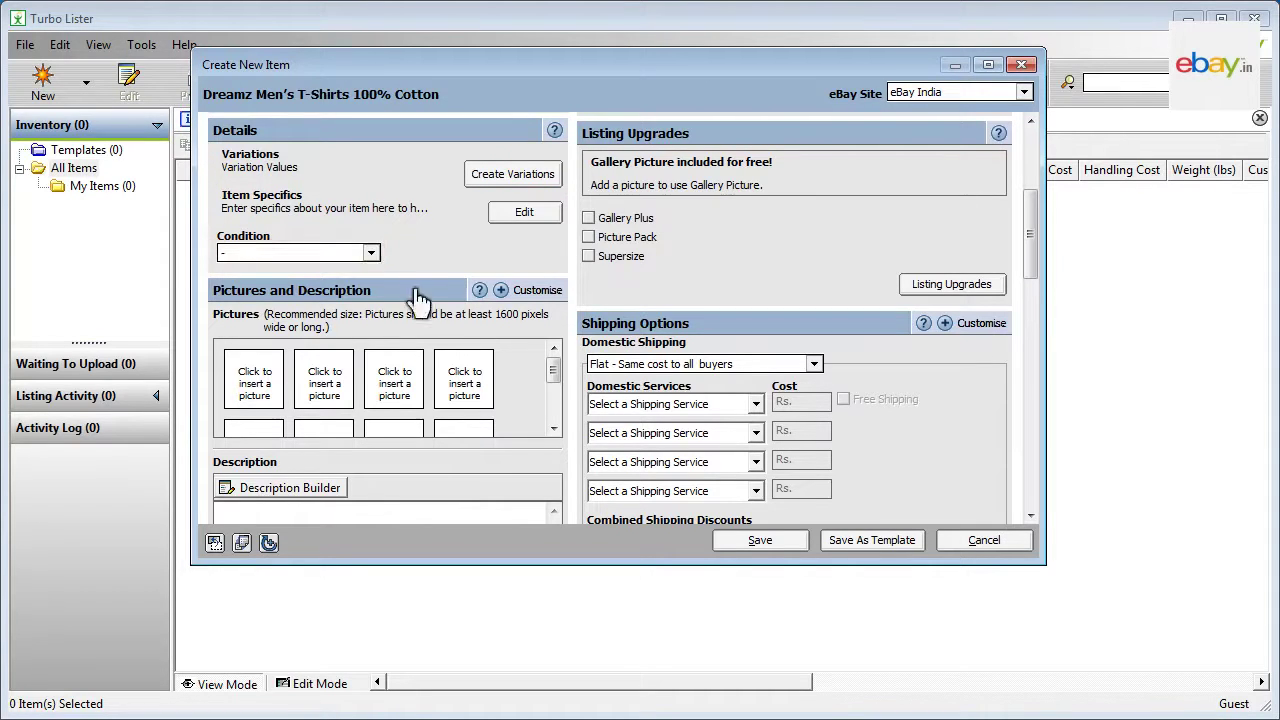
left_click(371, 254)
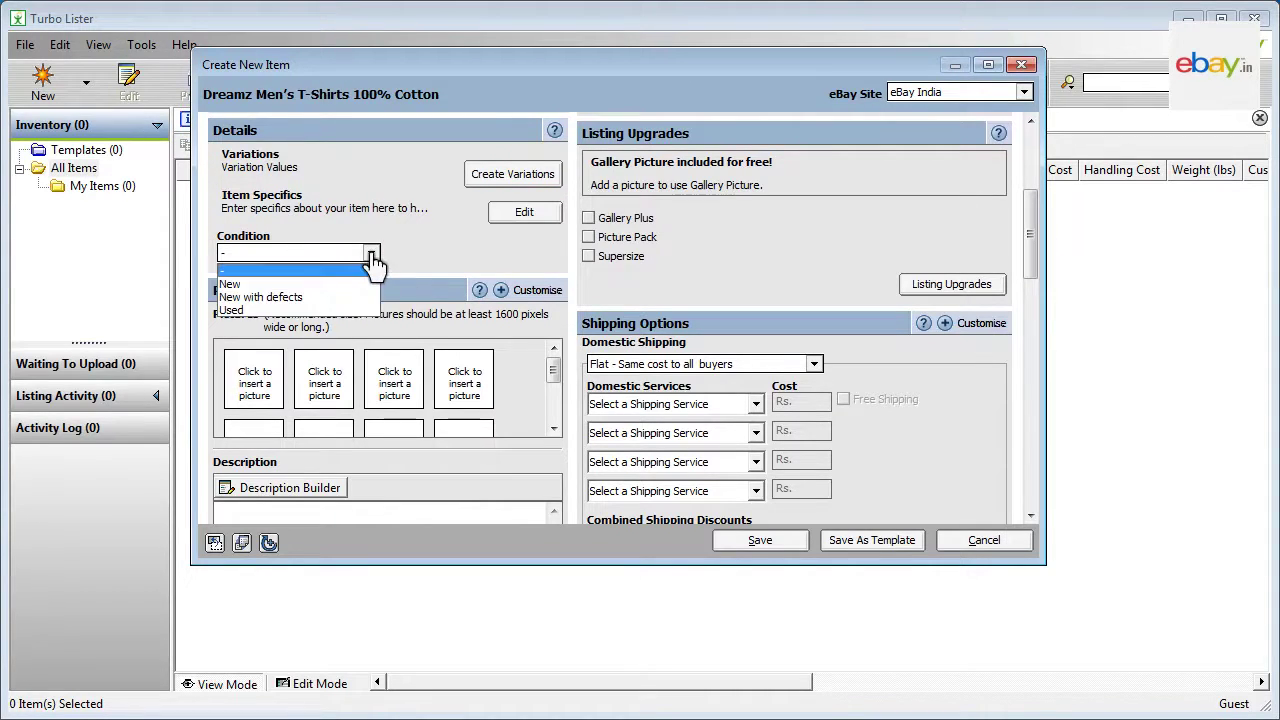
left_click(229, 284)
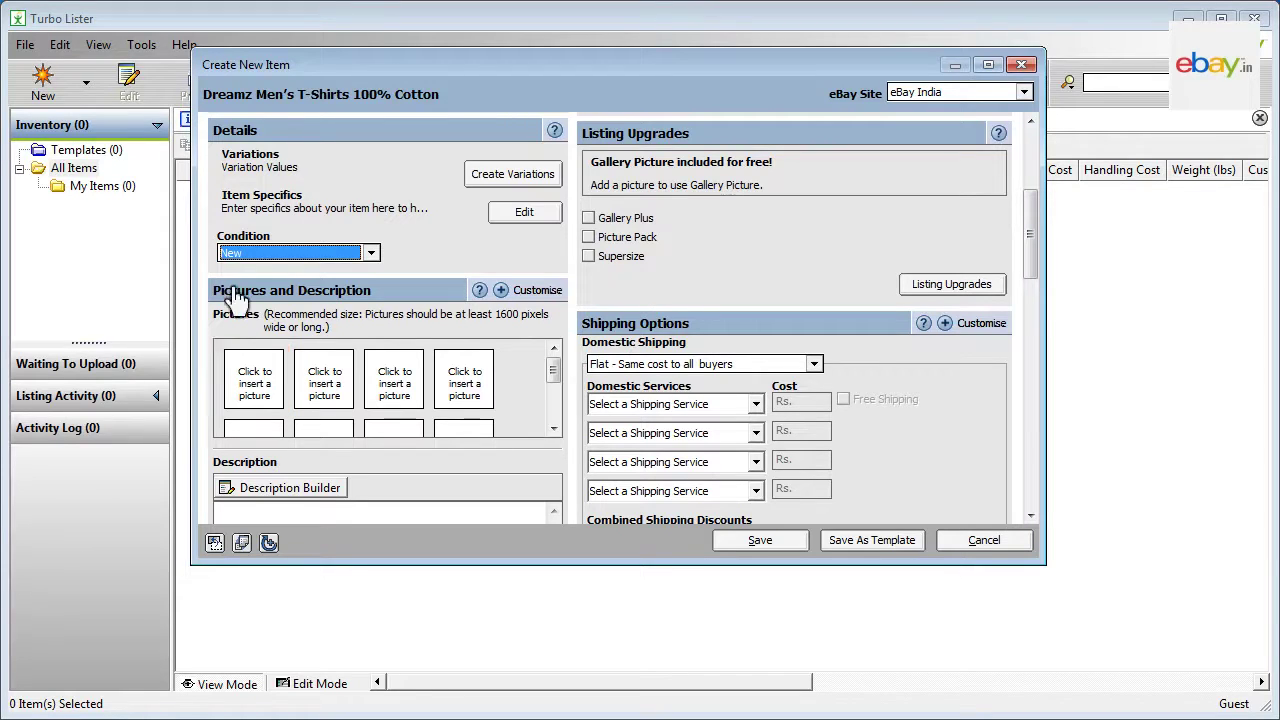
Step: Insert SharedPics03.jpg from the Desktop into the first picture slot
left_click(257, 382)
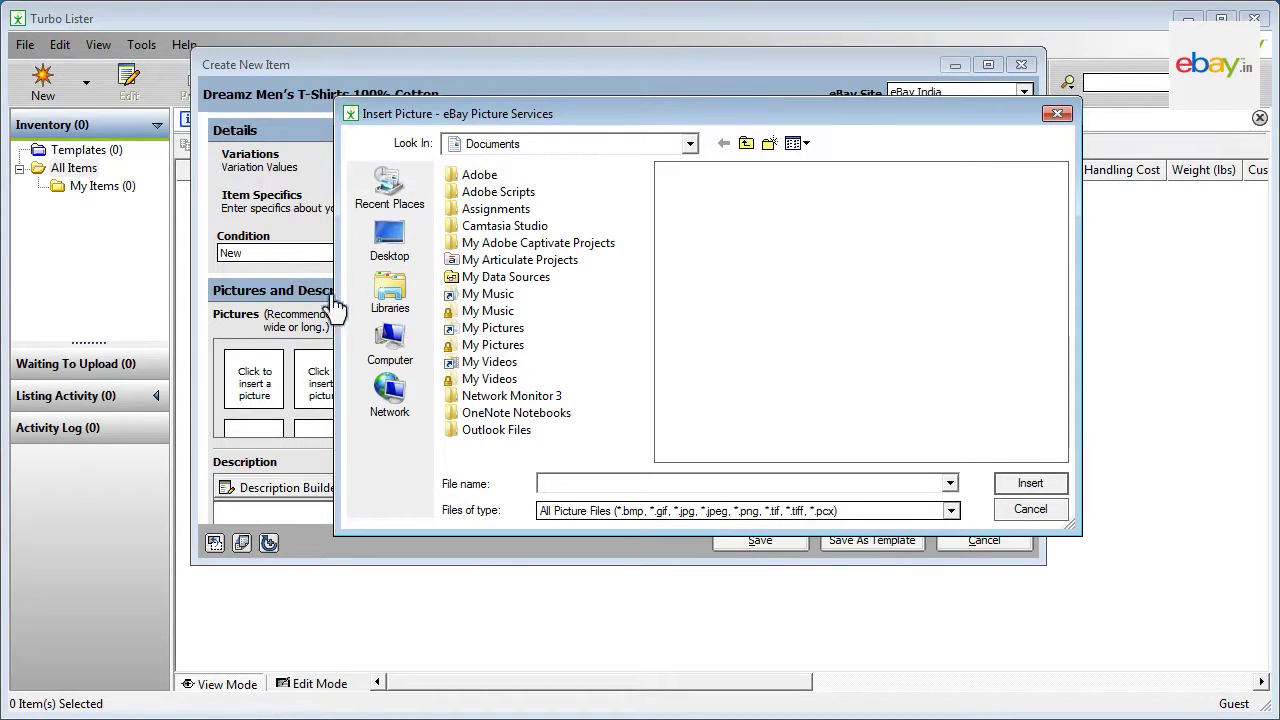
left_click(389, 240)
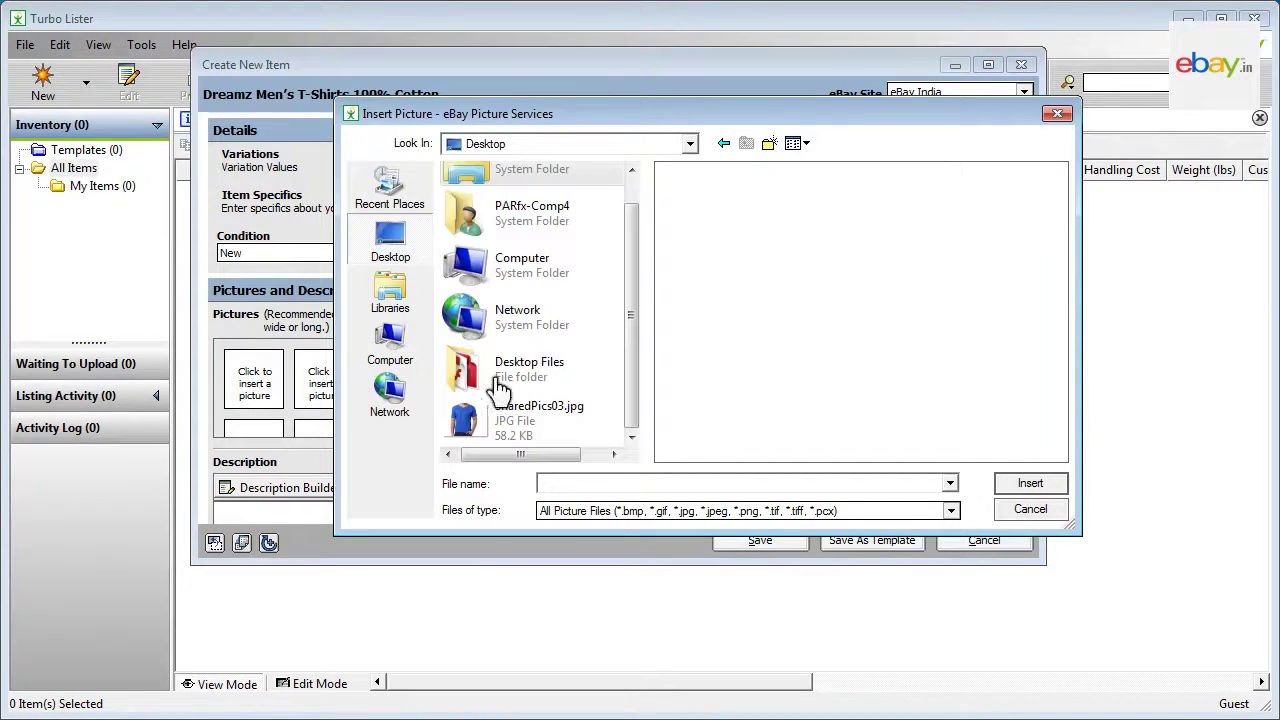
left_click(520, 420)
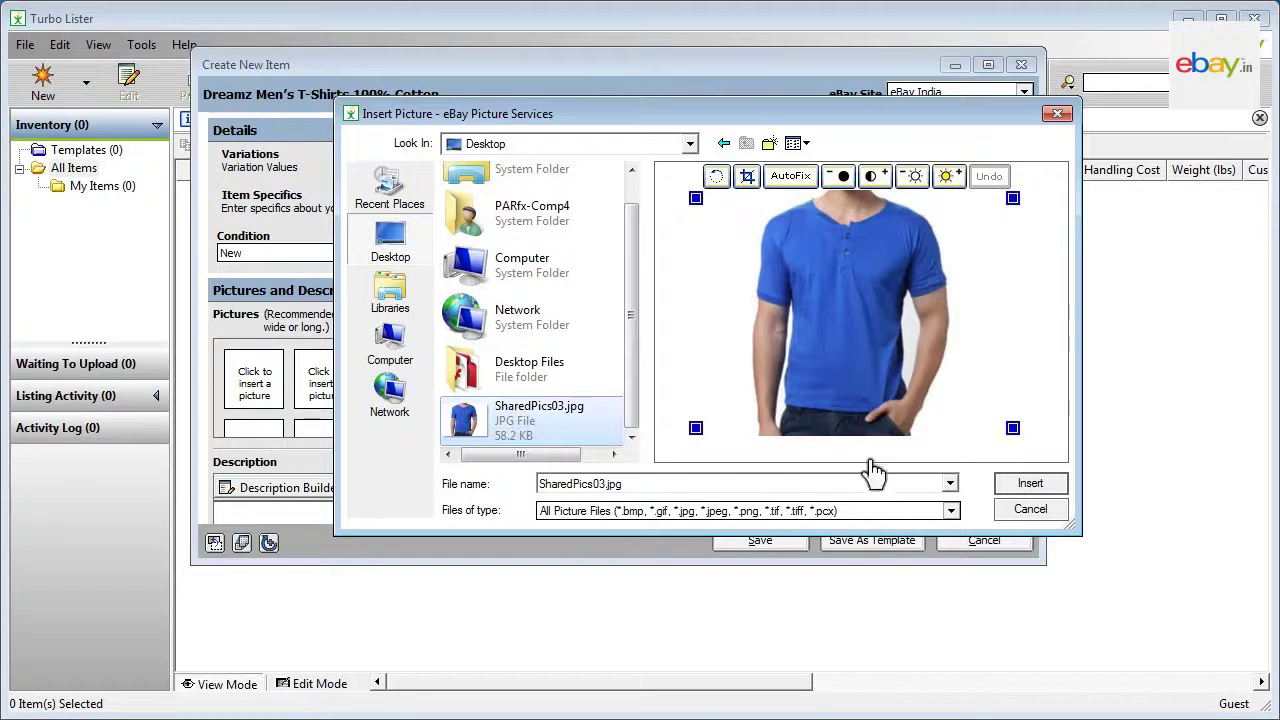
left_click(1030, 484)
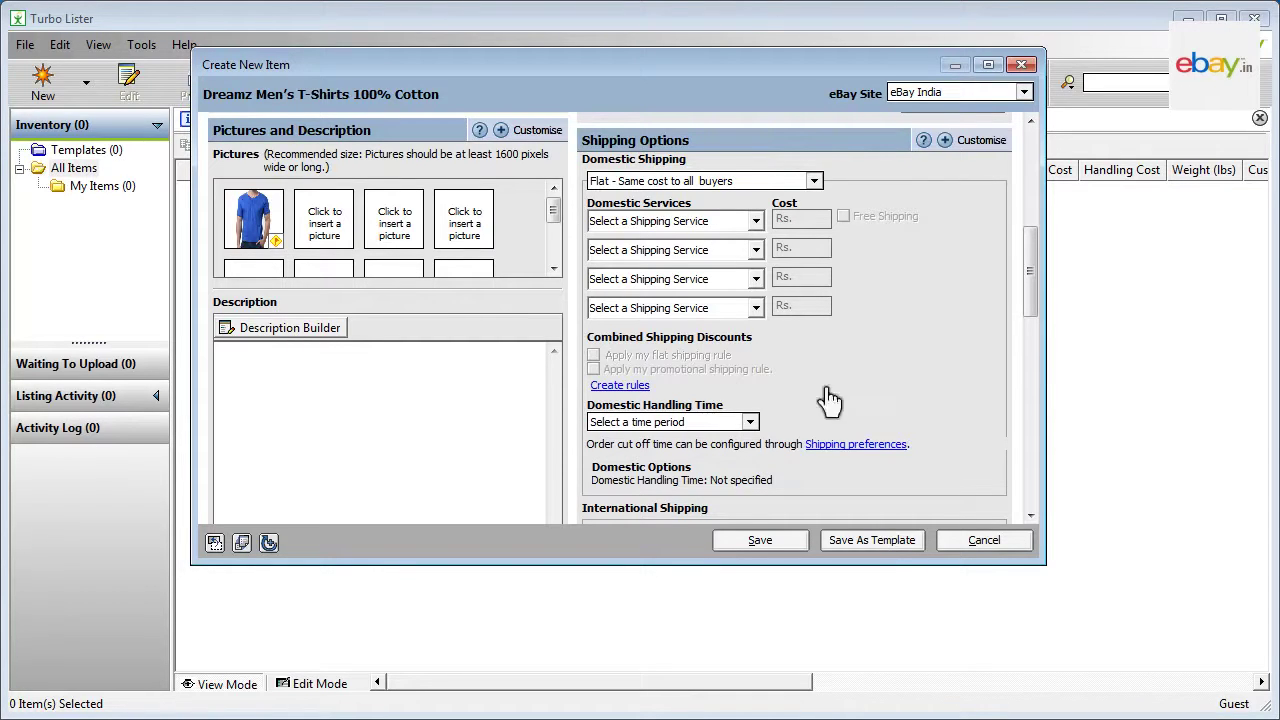
scroll(1032, 518, "down", 3)
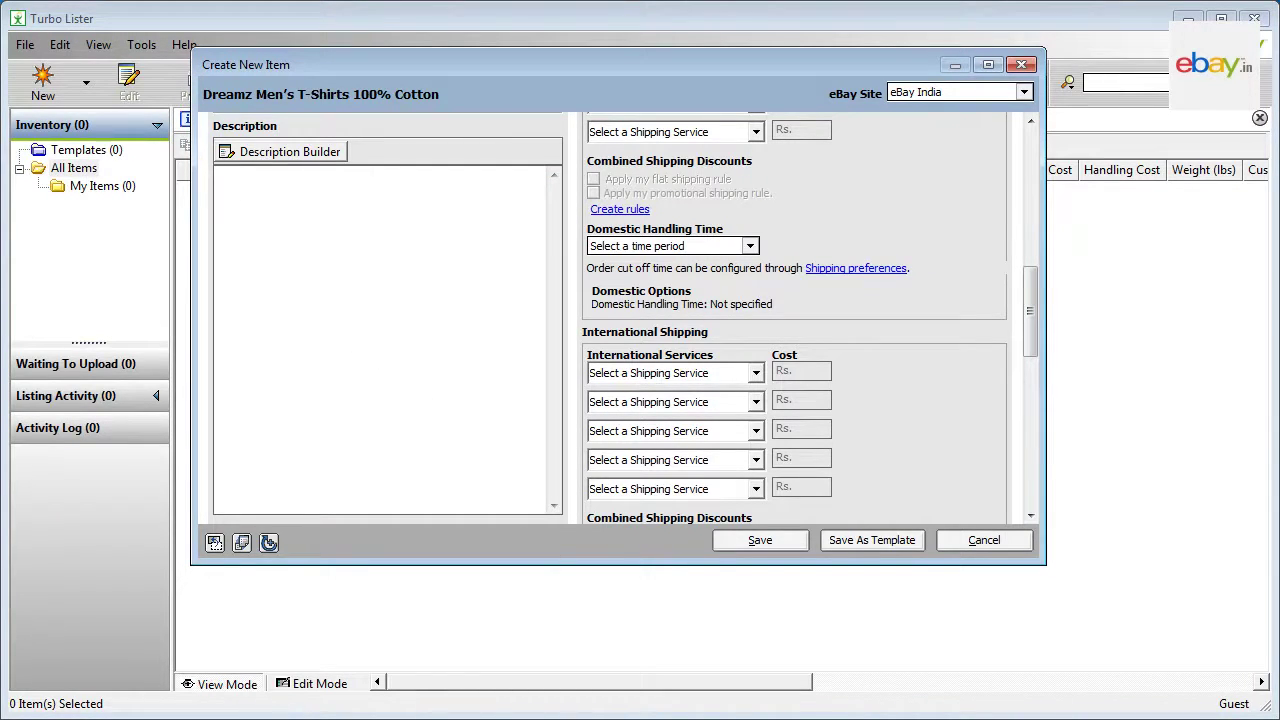
Step: Write the five-line description: Dreamz offer, 3-pack colours, everyday use, combed cotton, wash care
type("A Great Offer from Dreamz")
key("Return")
type("A pack of 3 T shirts: Red, Green and Blue.")
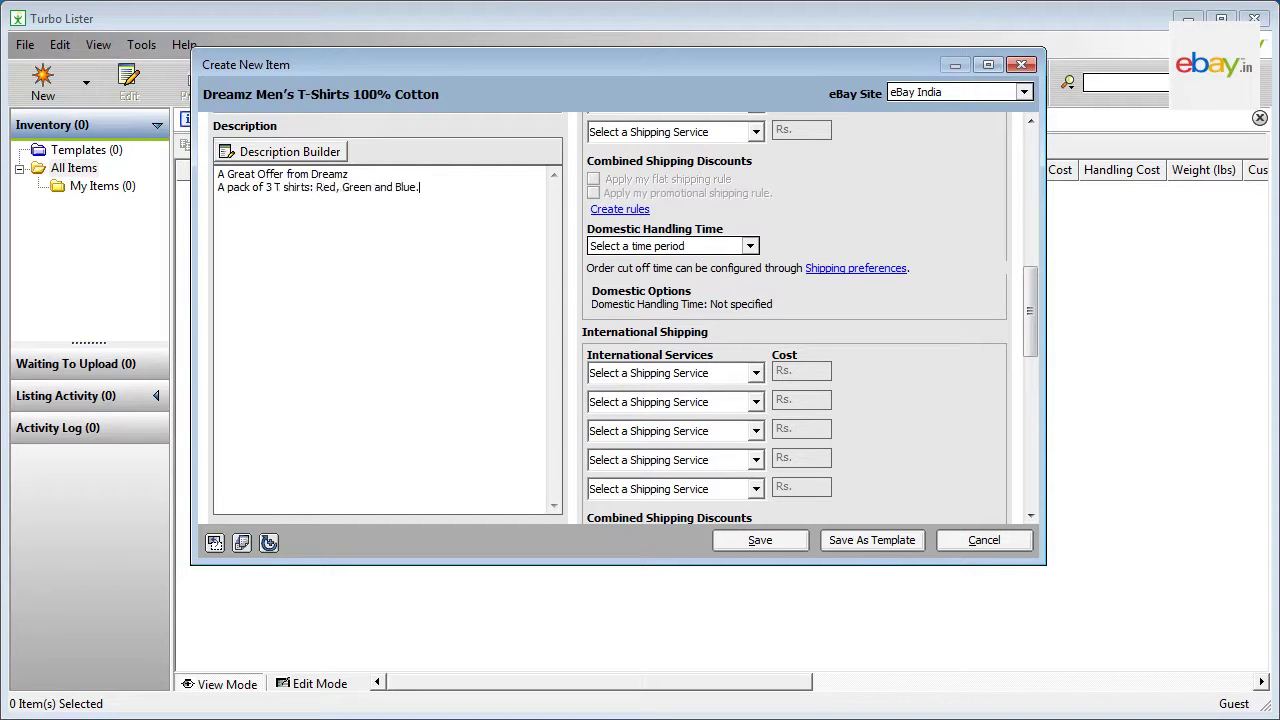
key("Return")
type("Dreamz Basic Plain T shirts for everyday and all purpose usage.")
key("Return")
type("Made from soft combed Cotton.")
key("Return")
type("Wash care: Hand Wash in cold water. Dry in Shade. Do not bleach.")
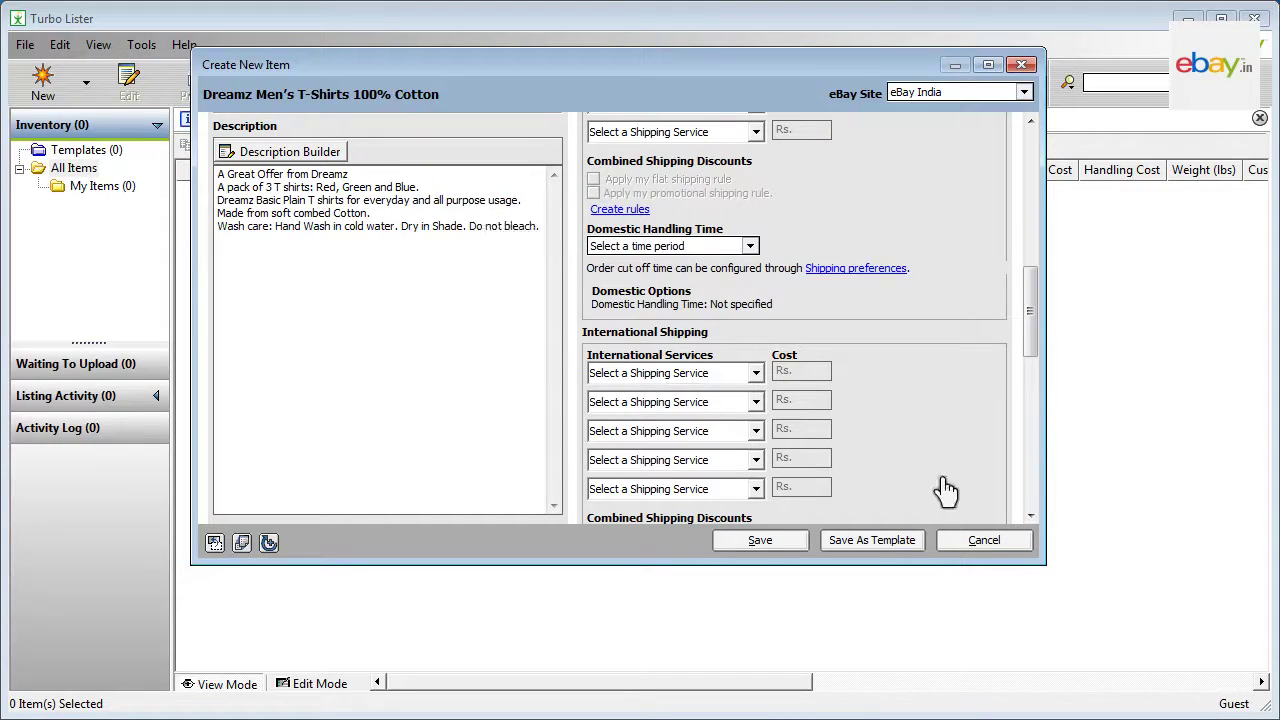
left_click(1030, 516)
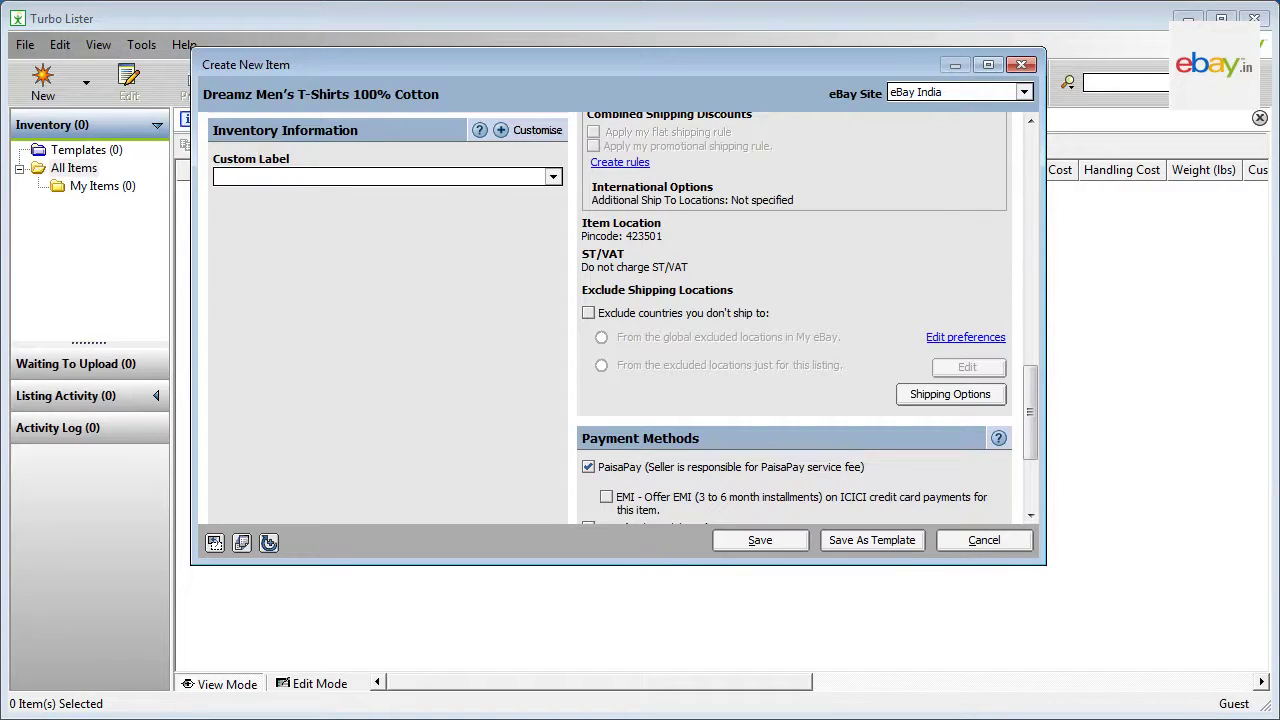
left_click(380, 176)
Step: Switch the listing to Fixed Price with a Buy It Now price of 999
left_click(1030, 130)
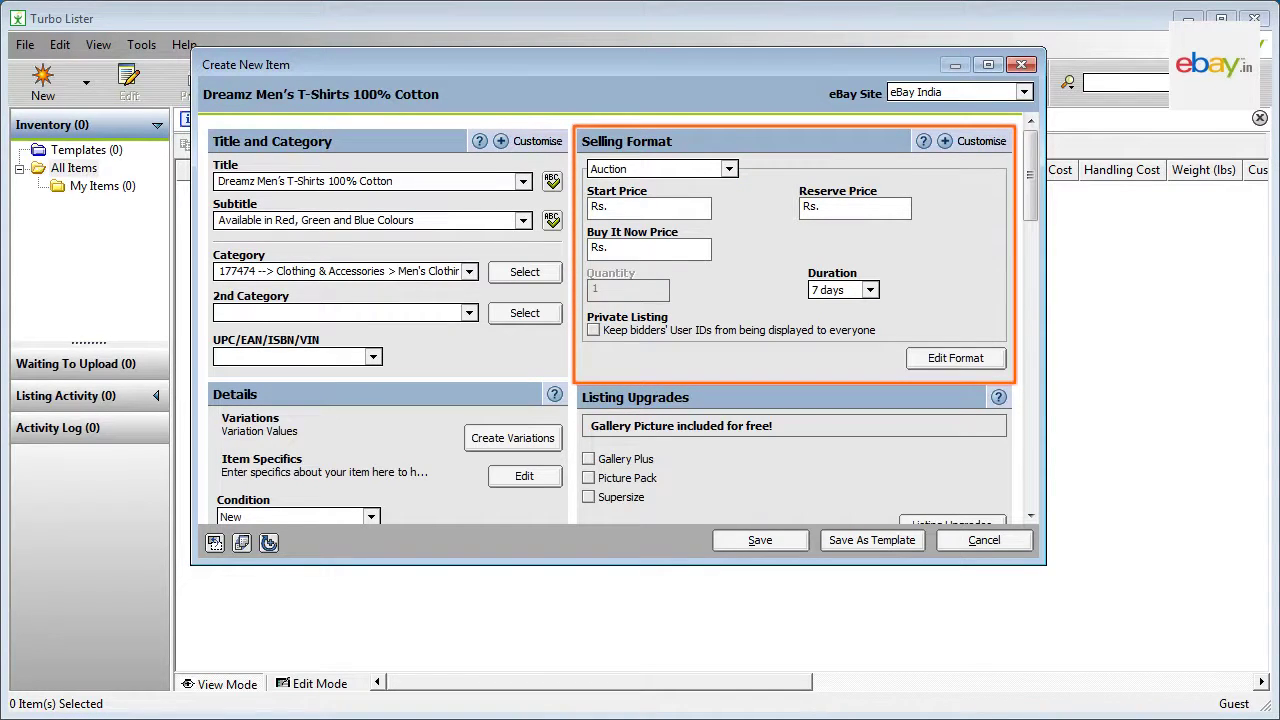
left_click(727, 172)
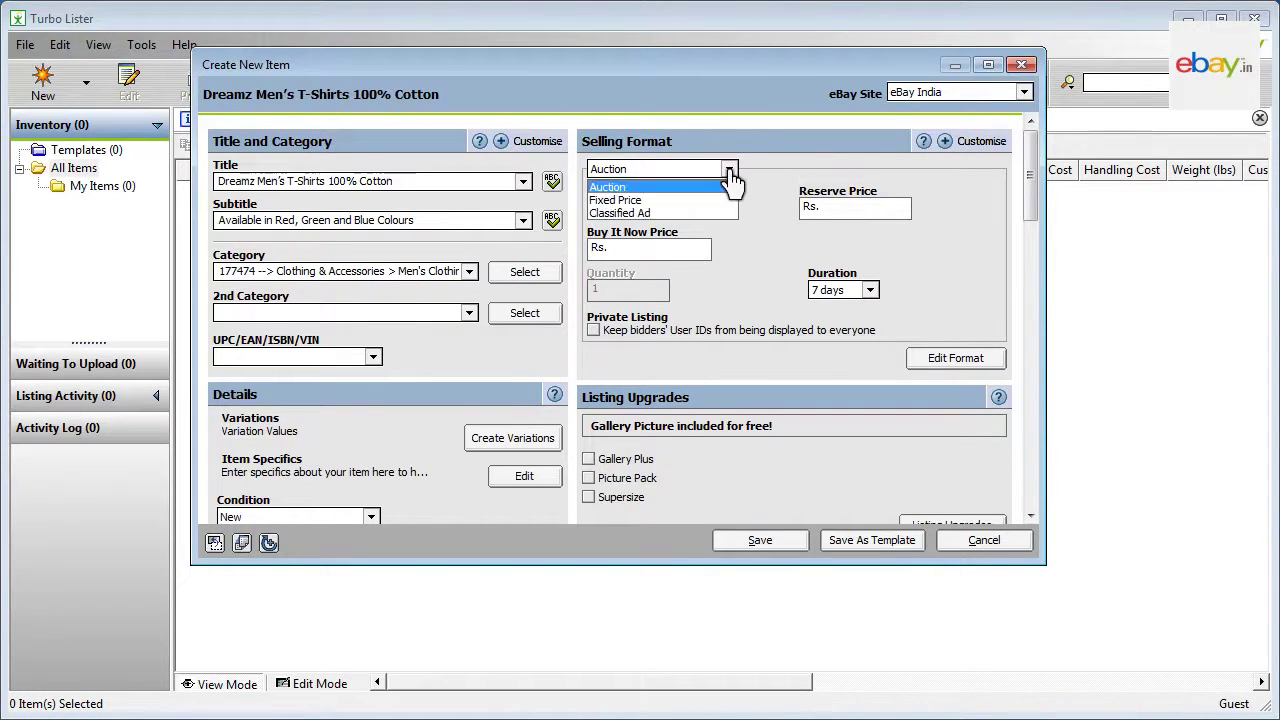
left_click(630, 201)
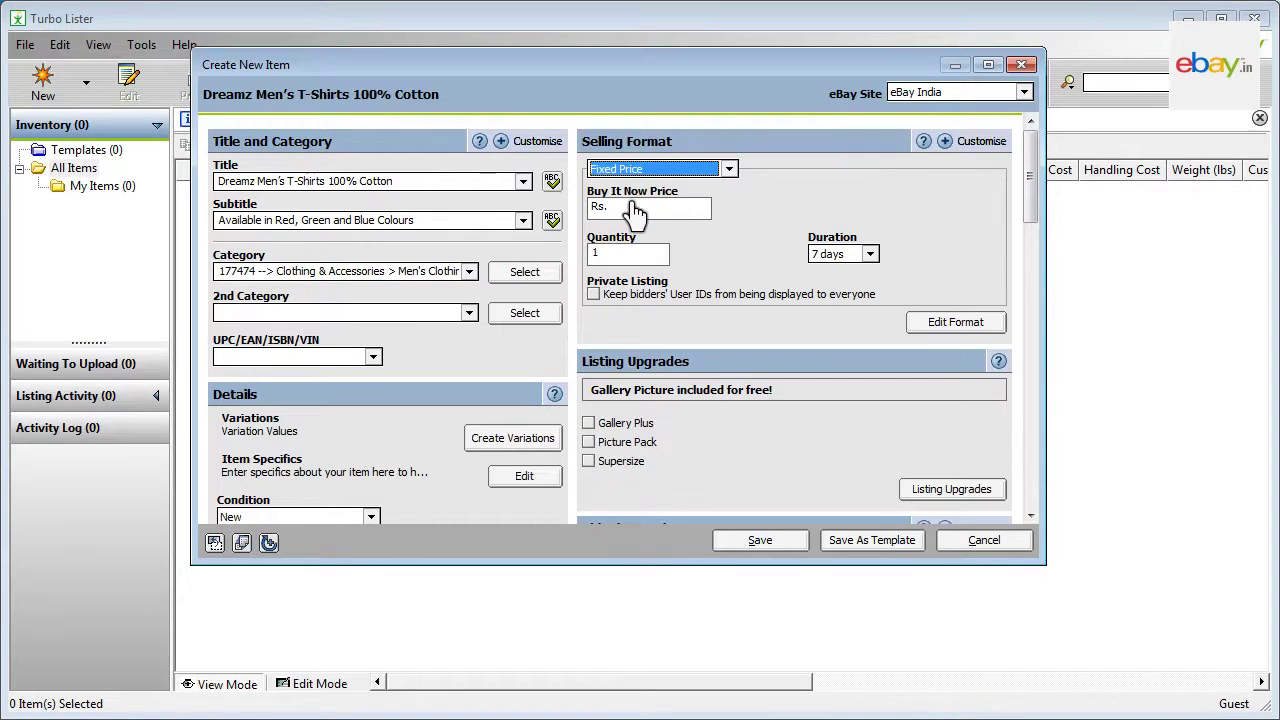
left_click(600, 210)
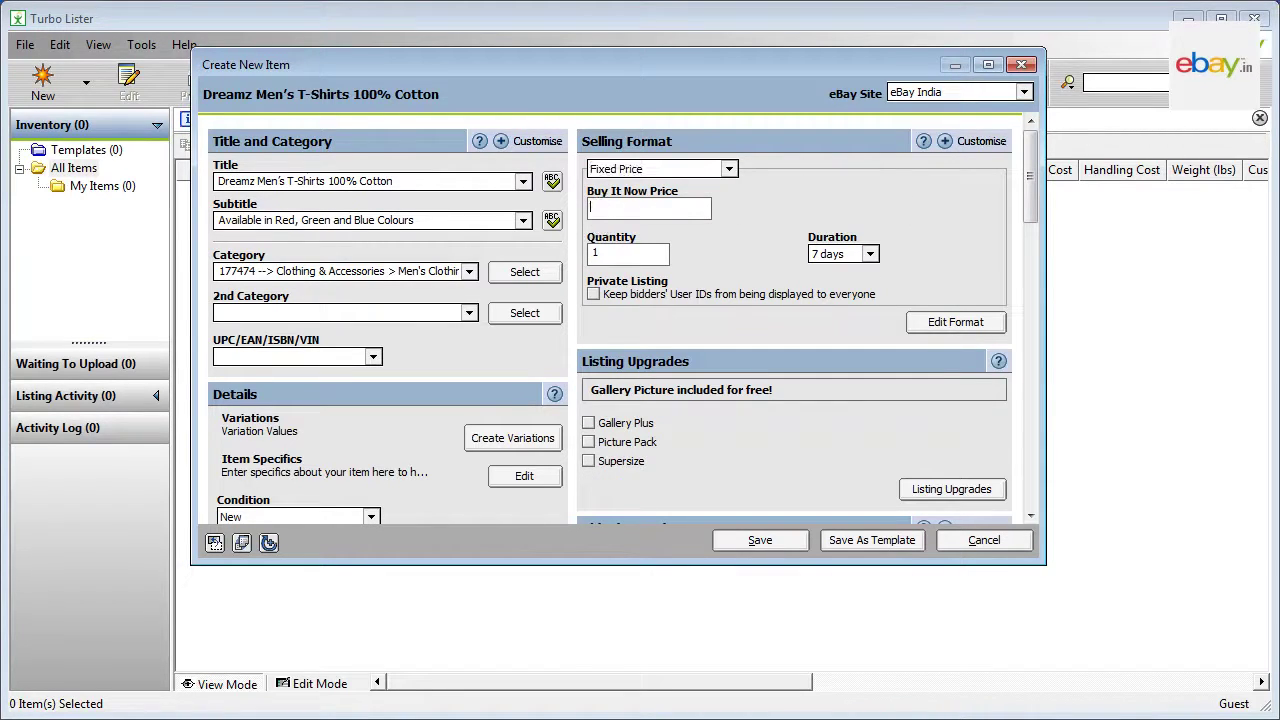
type("999")
key("Tab")
Step: Add the Gallery Plus and Picture Pack listing upgrades
scroll(1030, 520, "down", 5)
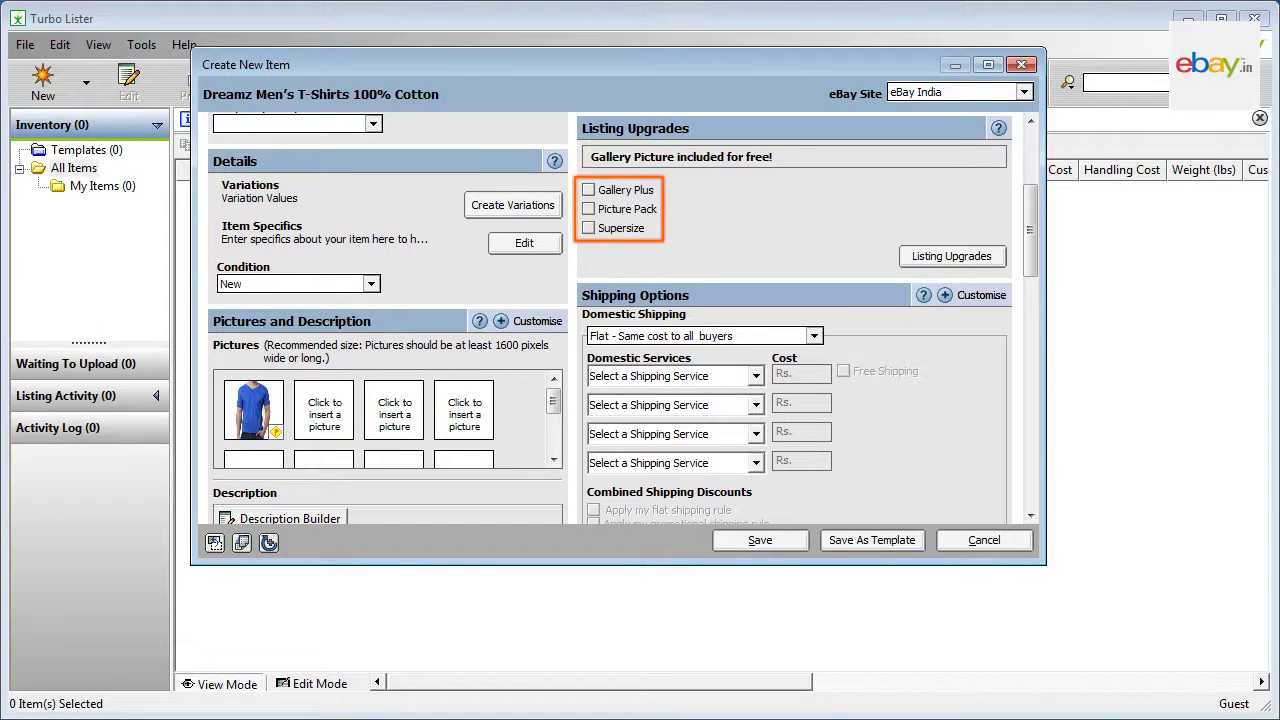
left_click(589, 191)
left_click(589, 209)
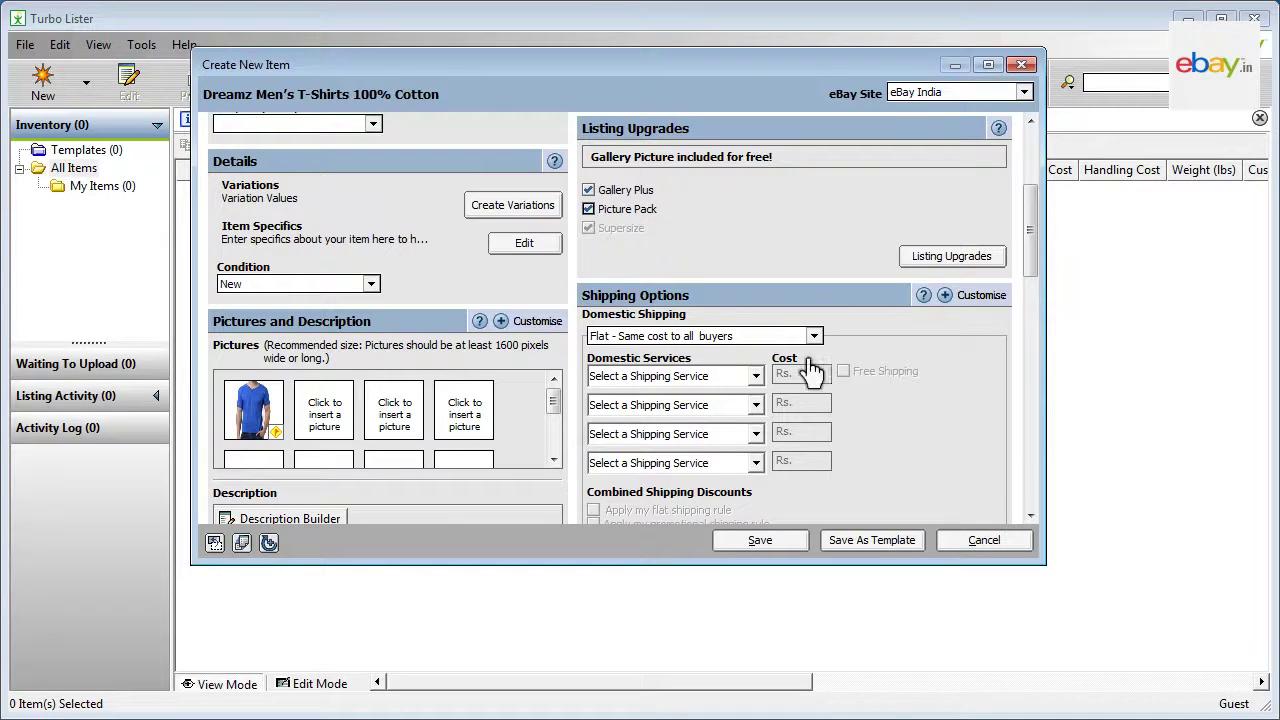
Step: Offer free Flat Rate Courier shipping with a 3-business-day domestic handling time
scroll(1031, 517, "down", 3)
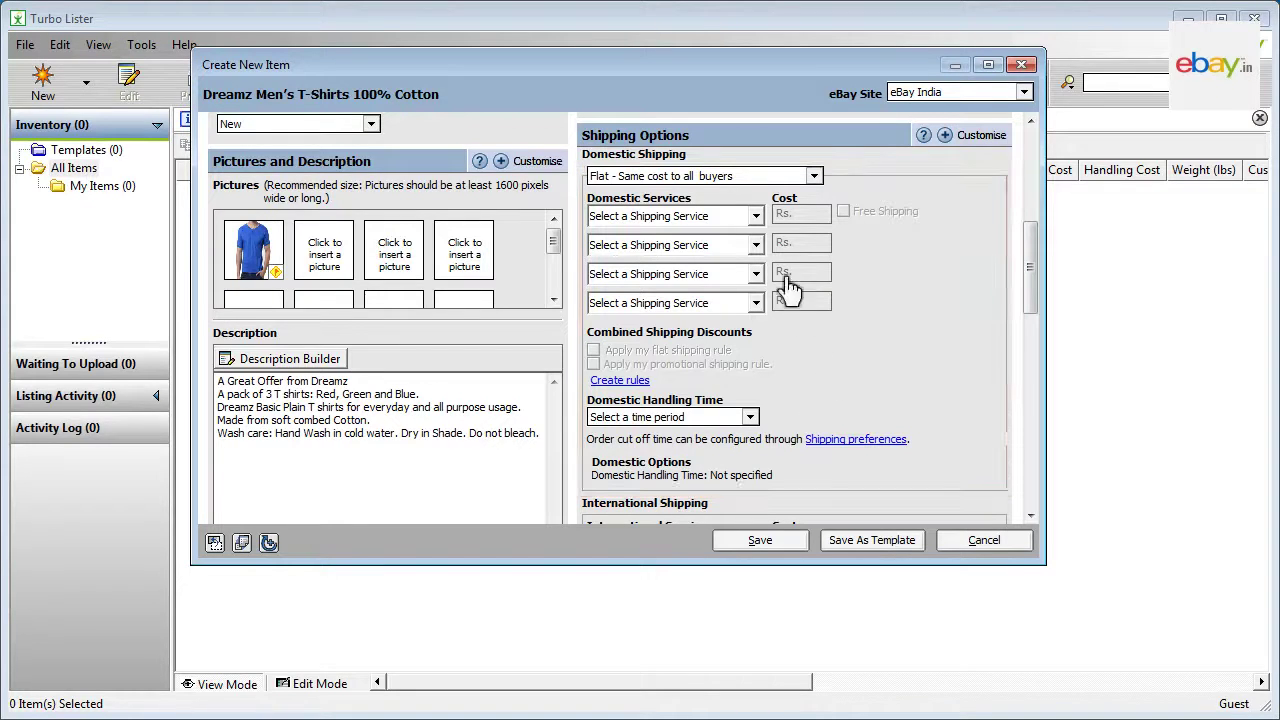
left_click(756, 216)
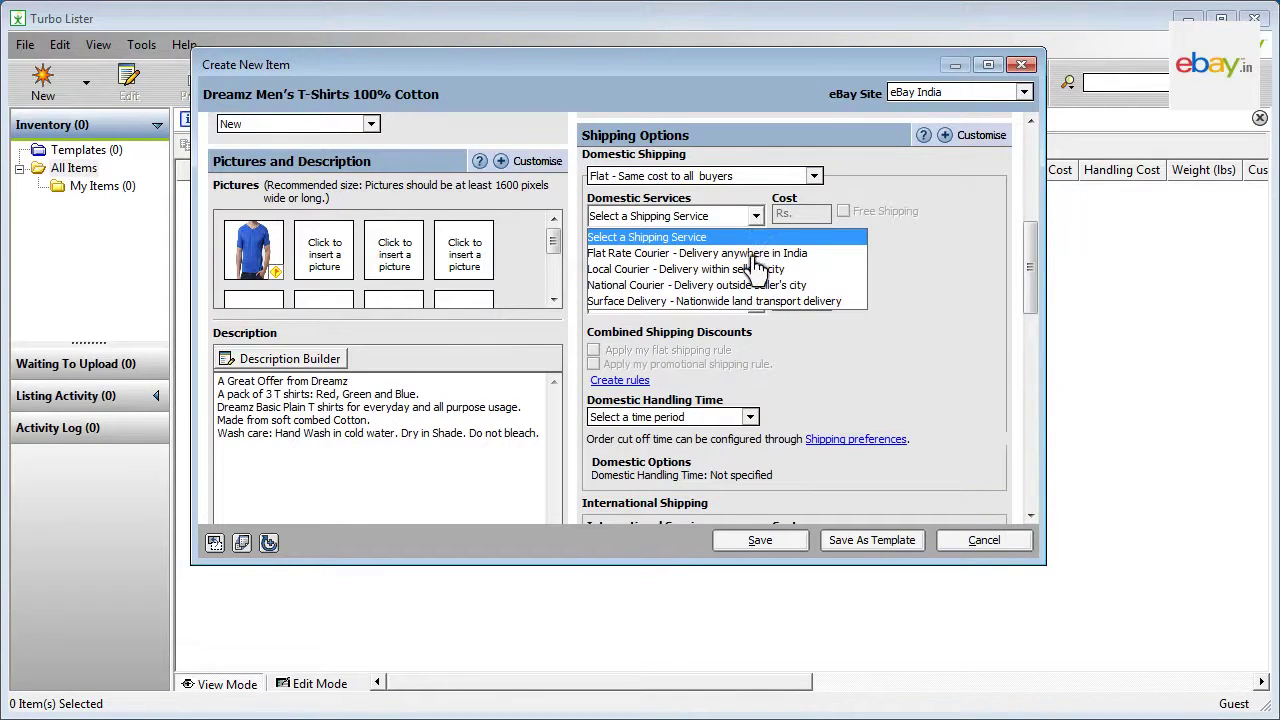
left_click(755, 255)
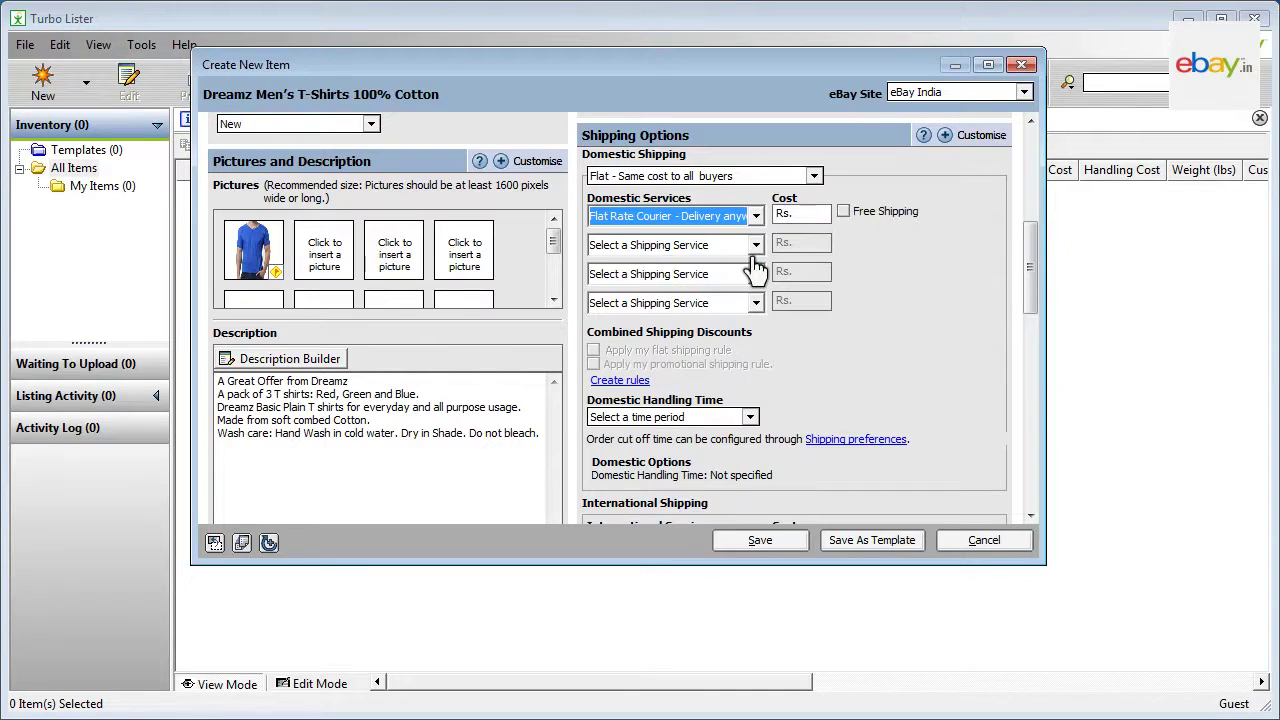
left_click(844, 213)
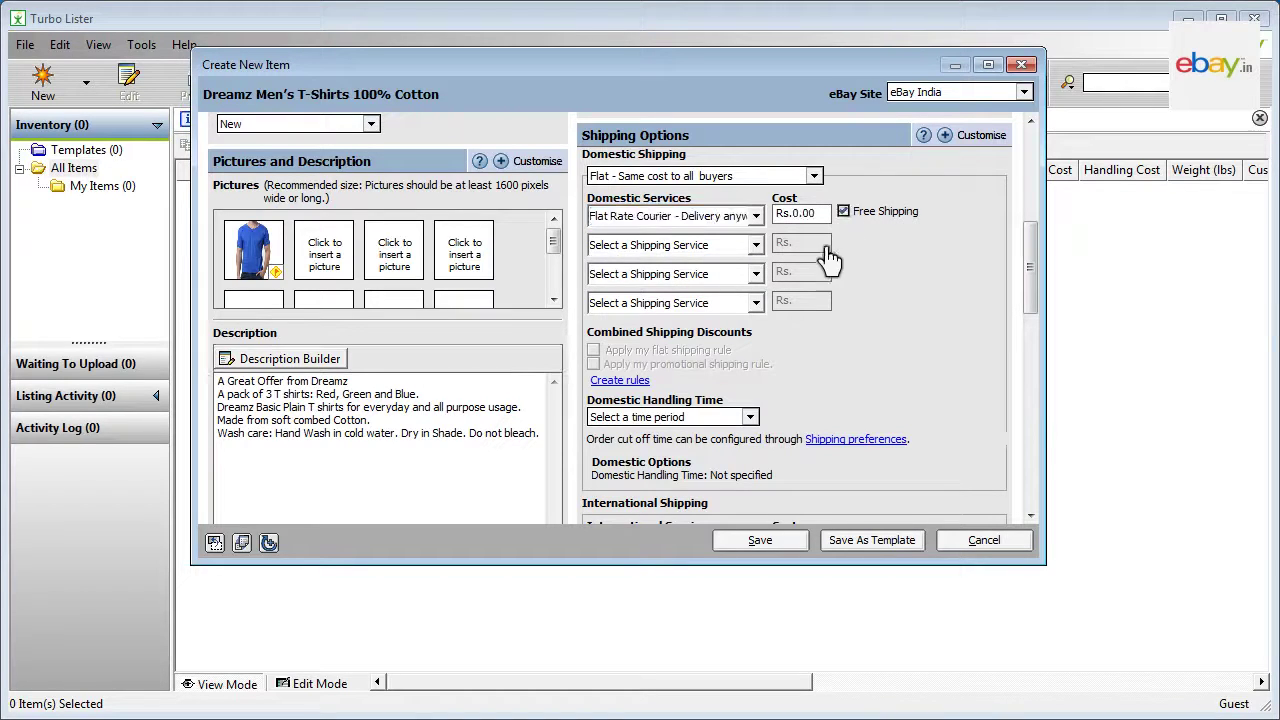
left_click(750, 417)
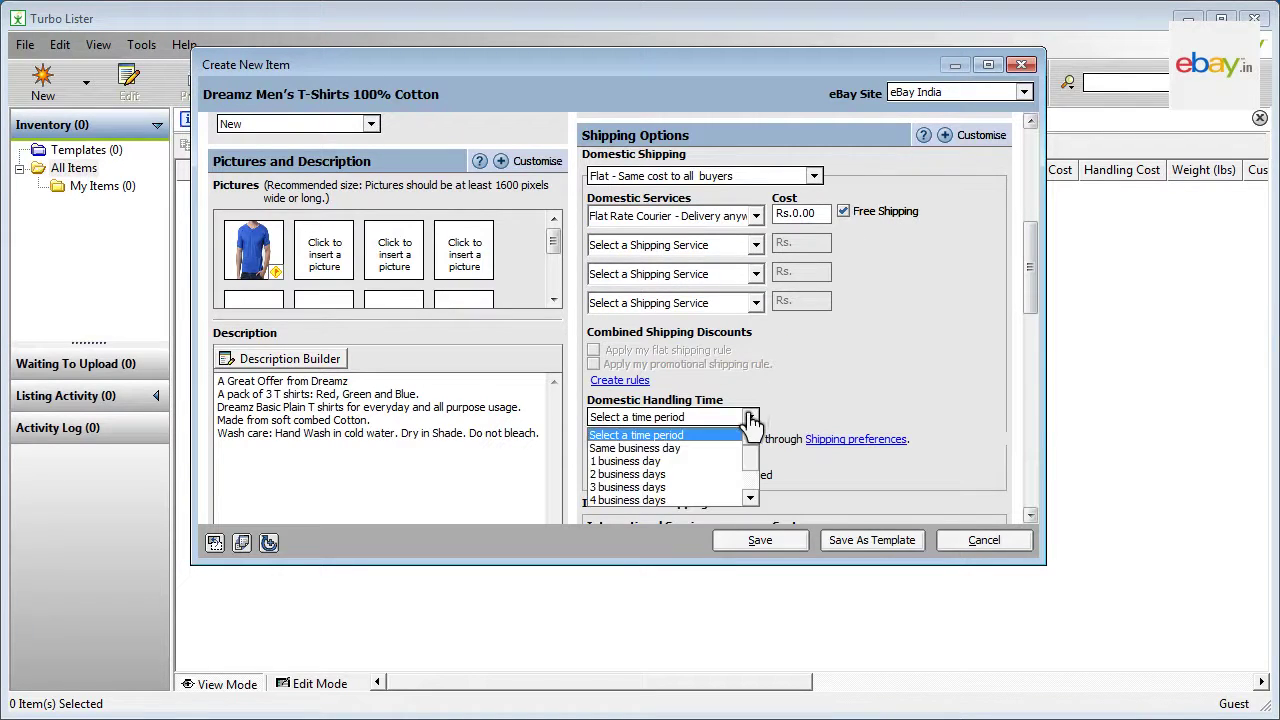
left_click(650, 488)
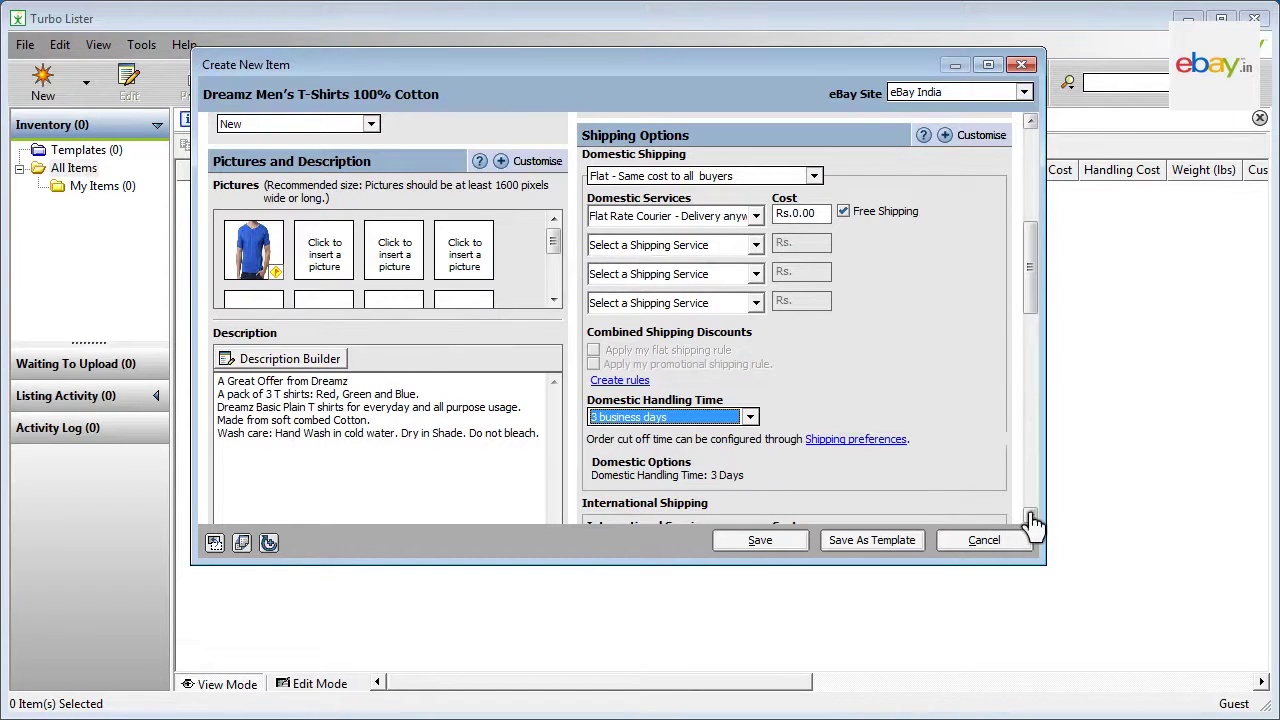
scroll(1031, 518, "down", 5)
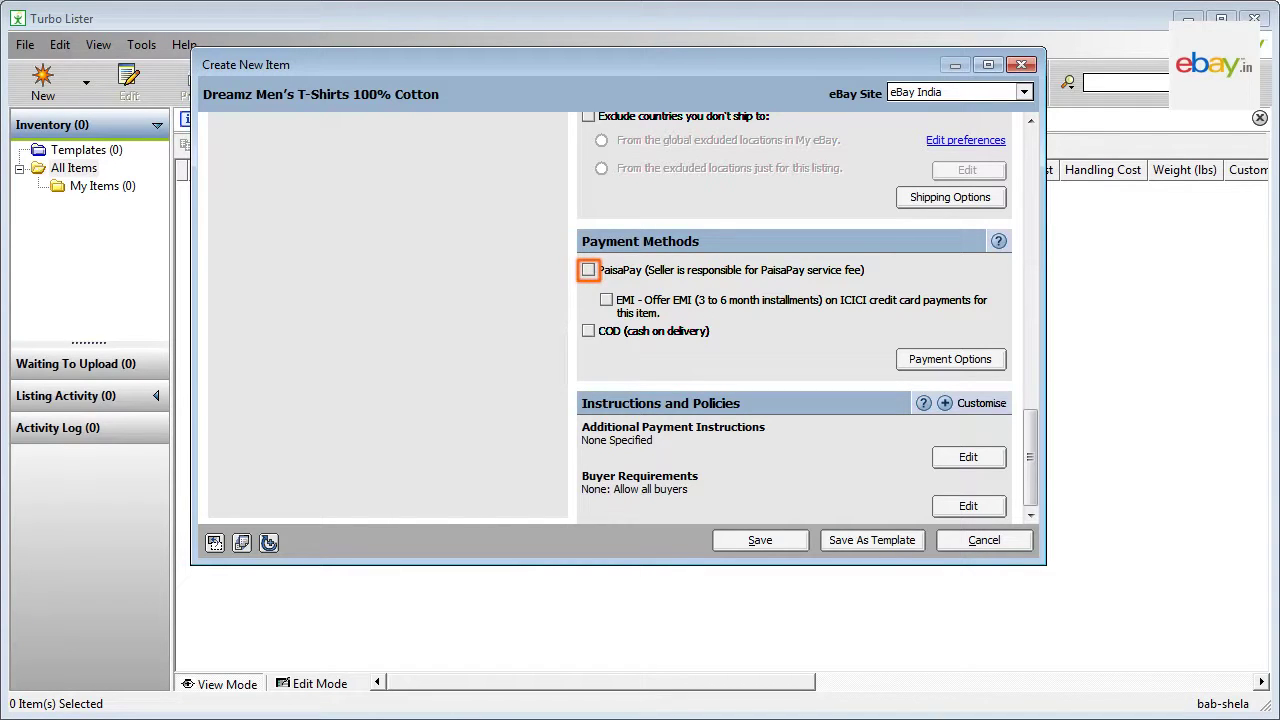
Step: Accept PaisaPay as the listing's payment method
left_click(589, 271)
left_click(766, 544)
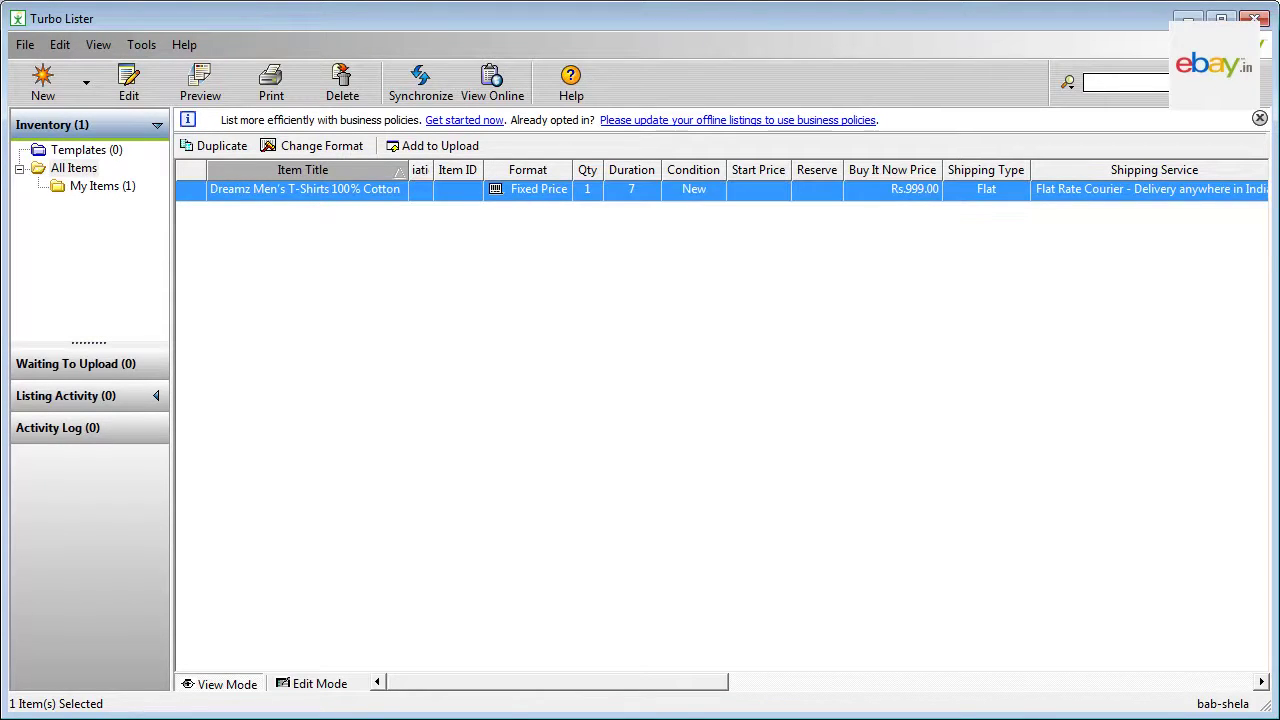
double_click(347, 204)
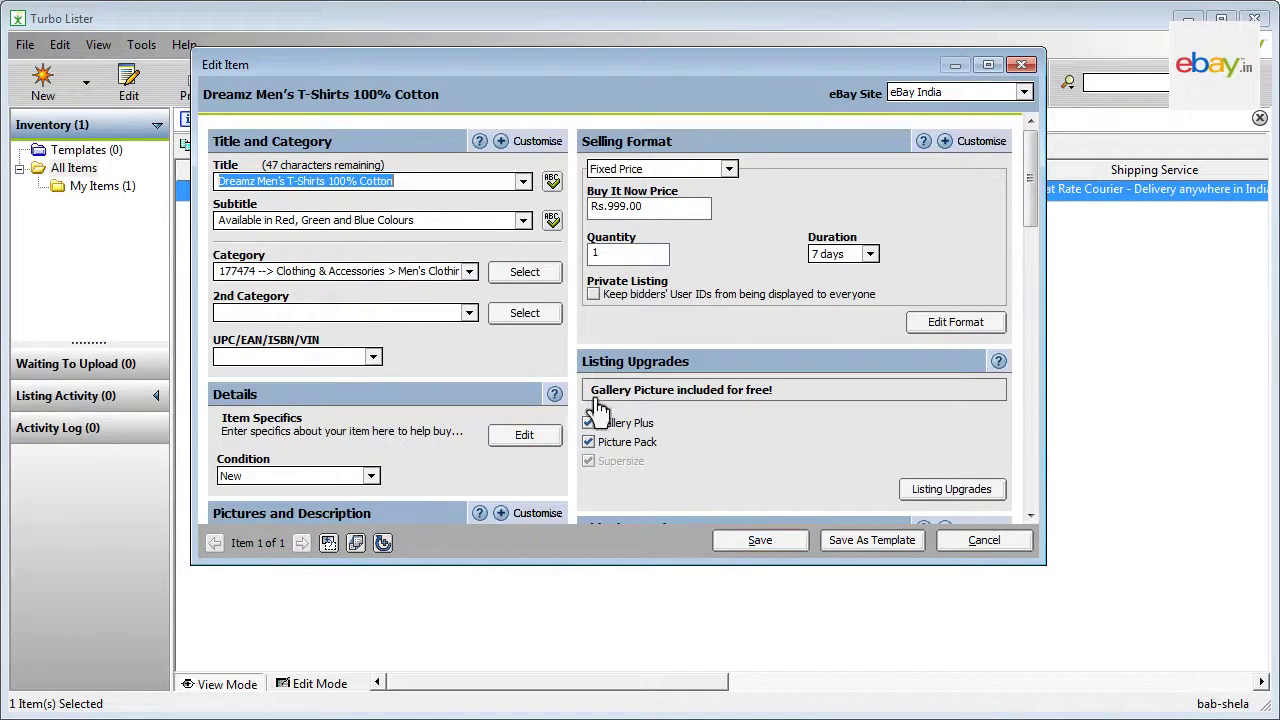
left_click(765, 541)
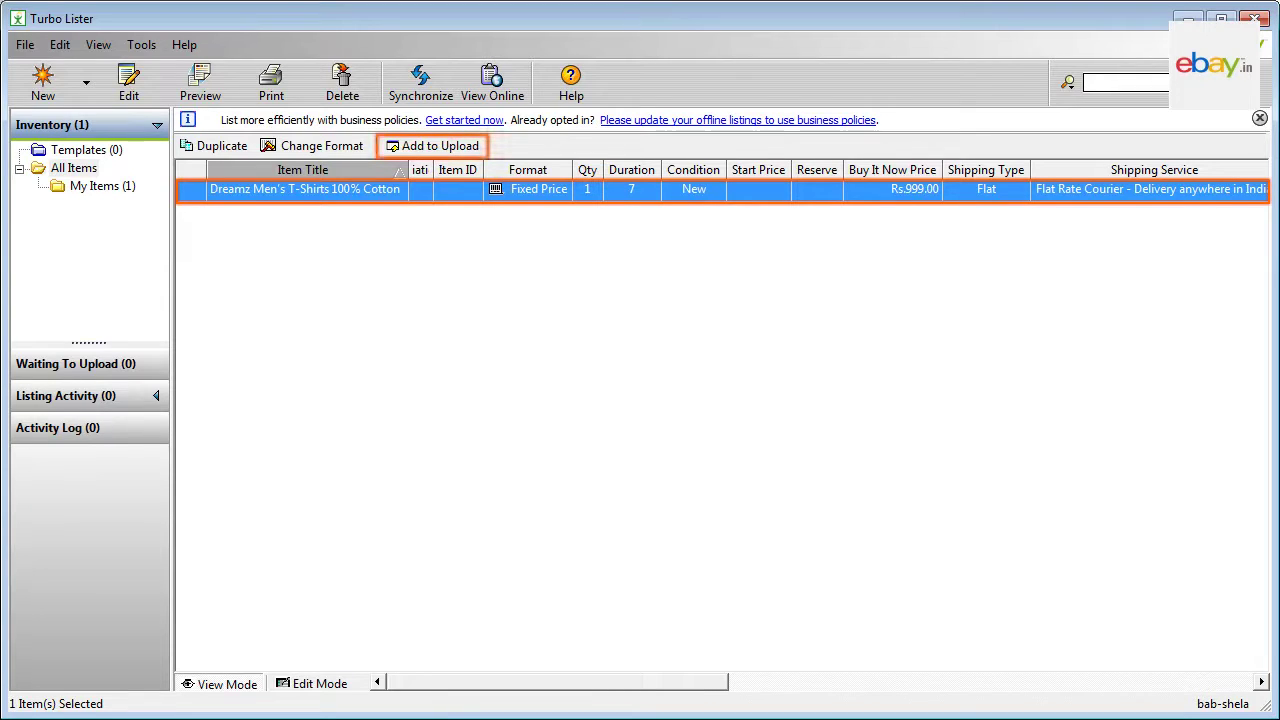
Step: Add the T-shirt listing to the upload queue and view Waiting To Upload
left_click(430, 146)
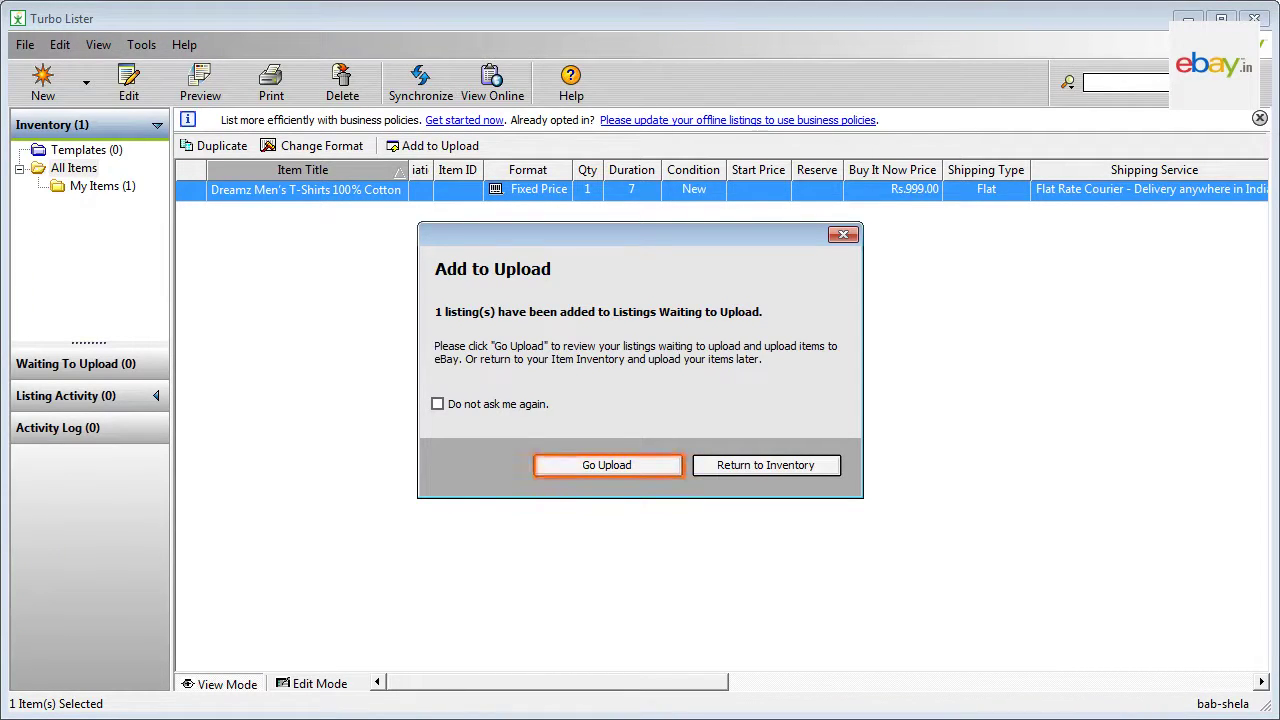
left_click(610, 470)
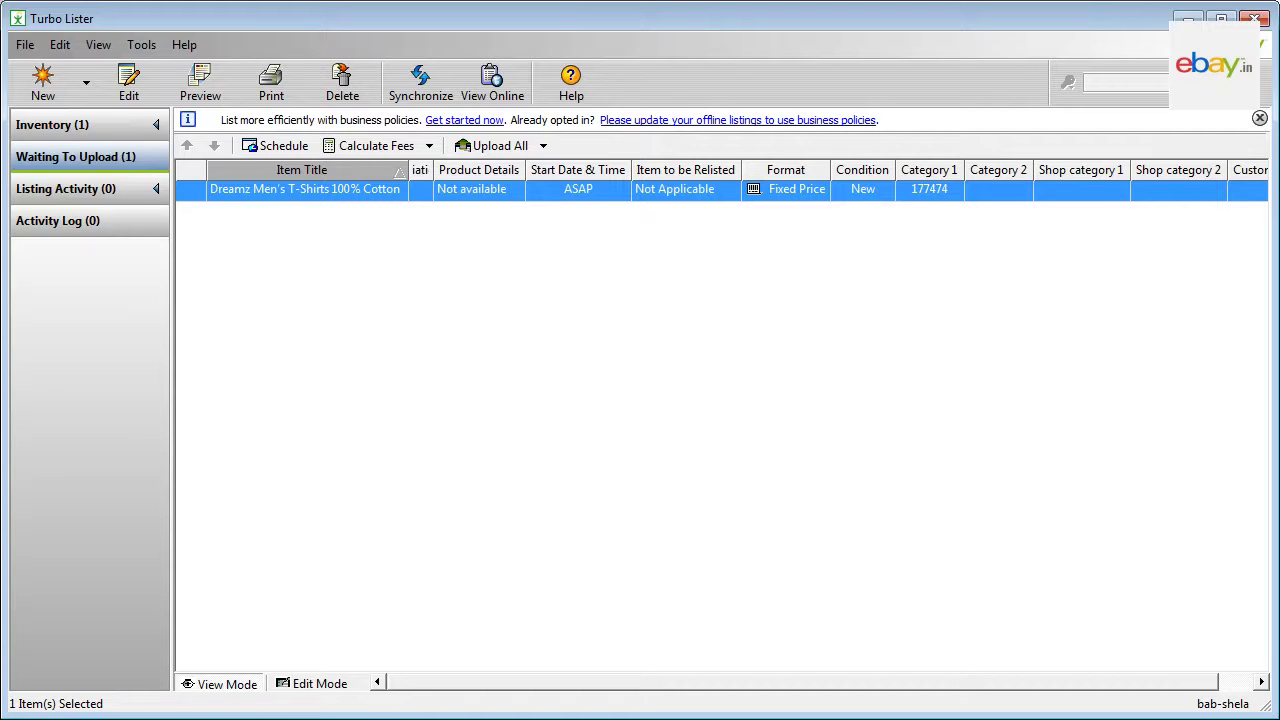
Step: Calculate the Rs. 2.00 fees for the queued listing, then run Upload All
left_click(374, 150)
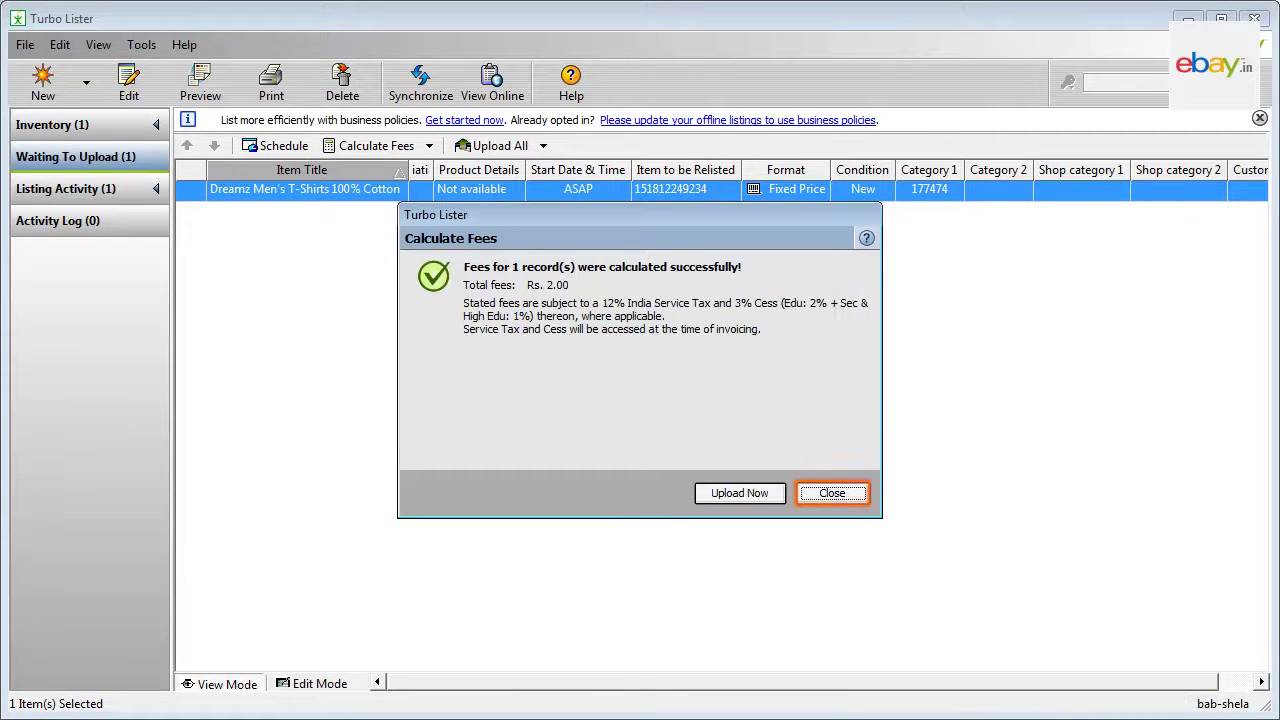
left_click(832, 493)
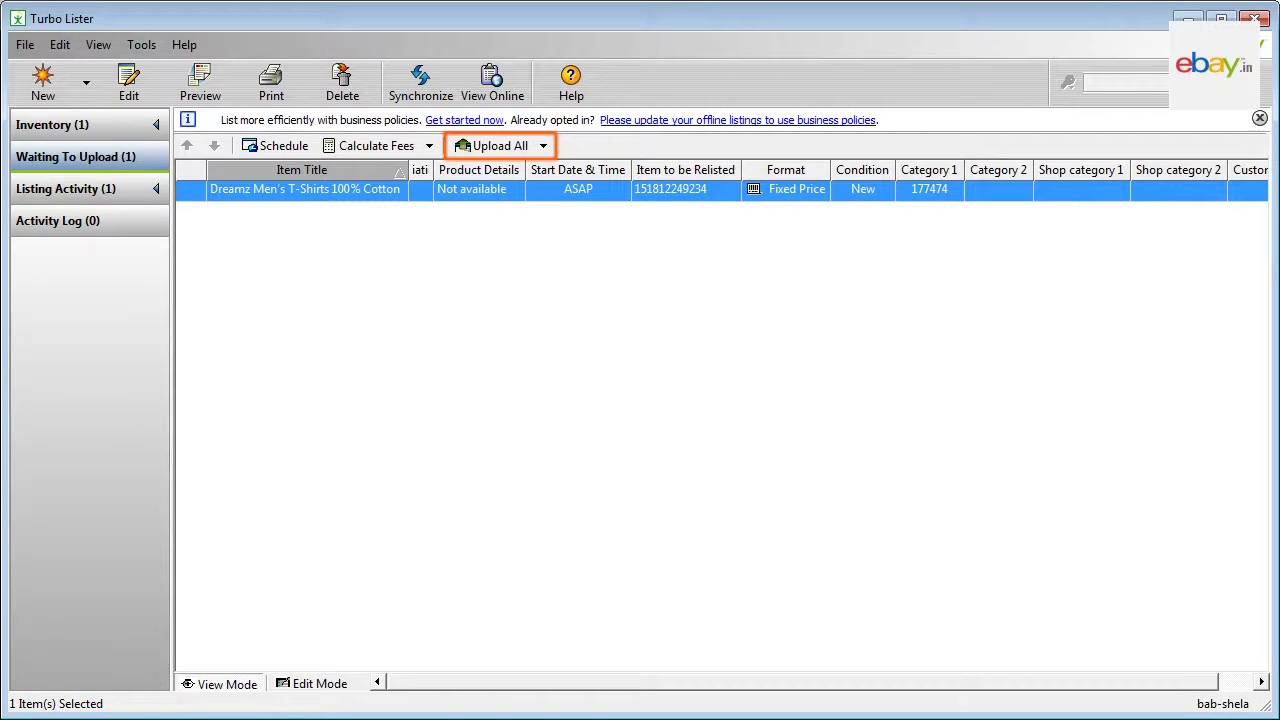
left_click(505, 148)
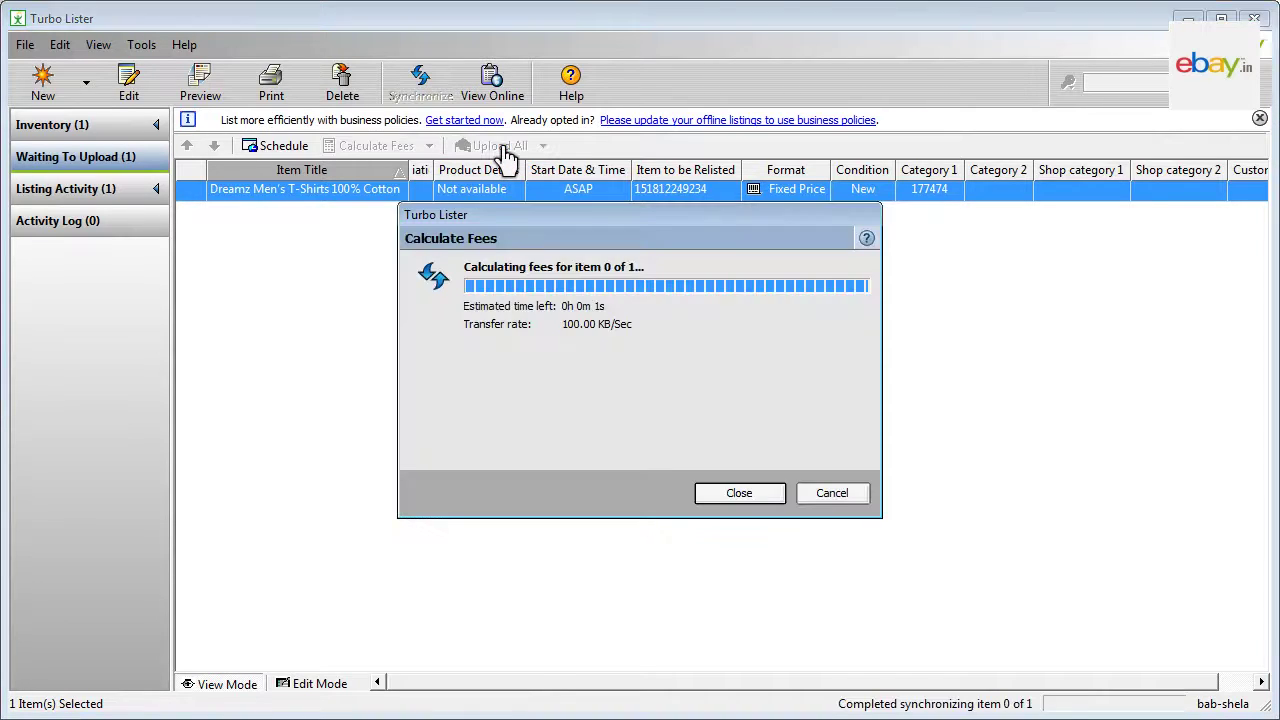
left_click(833, 494)
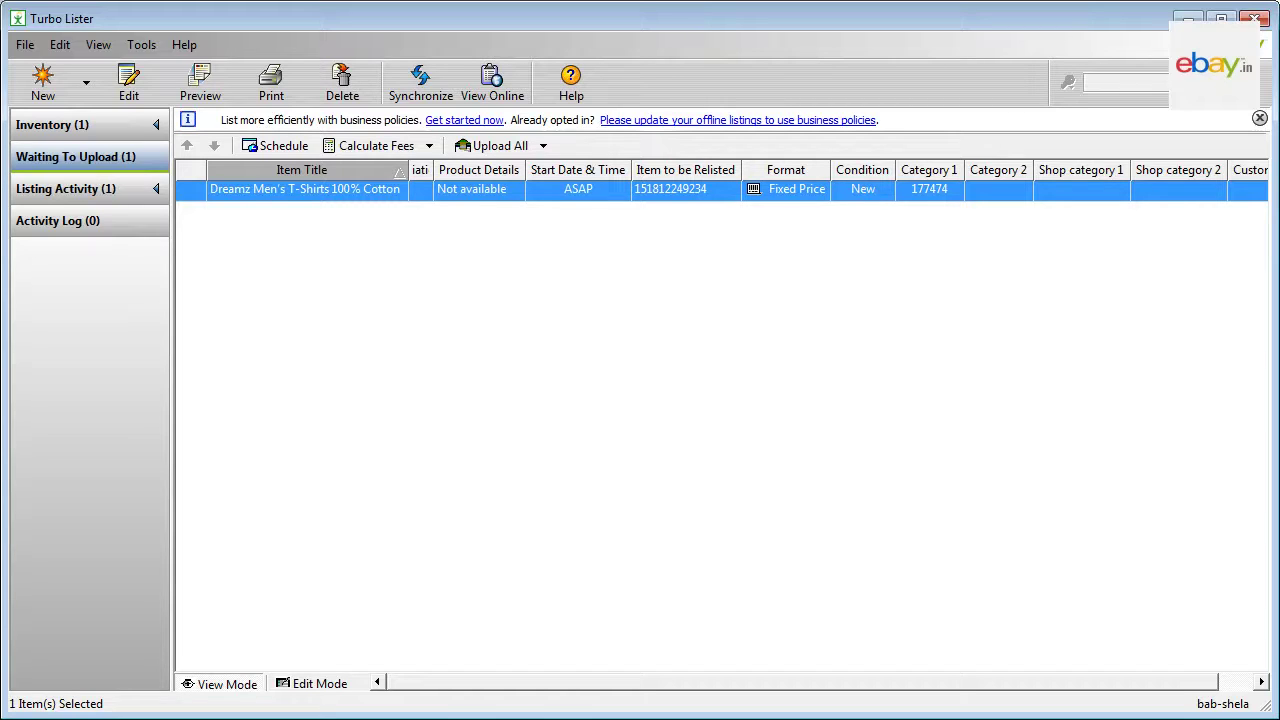
Step: Export the T-shirt item from Inventory in Turbo Lister Format (CSV file)
left_click(88, 130)
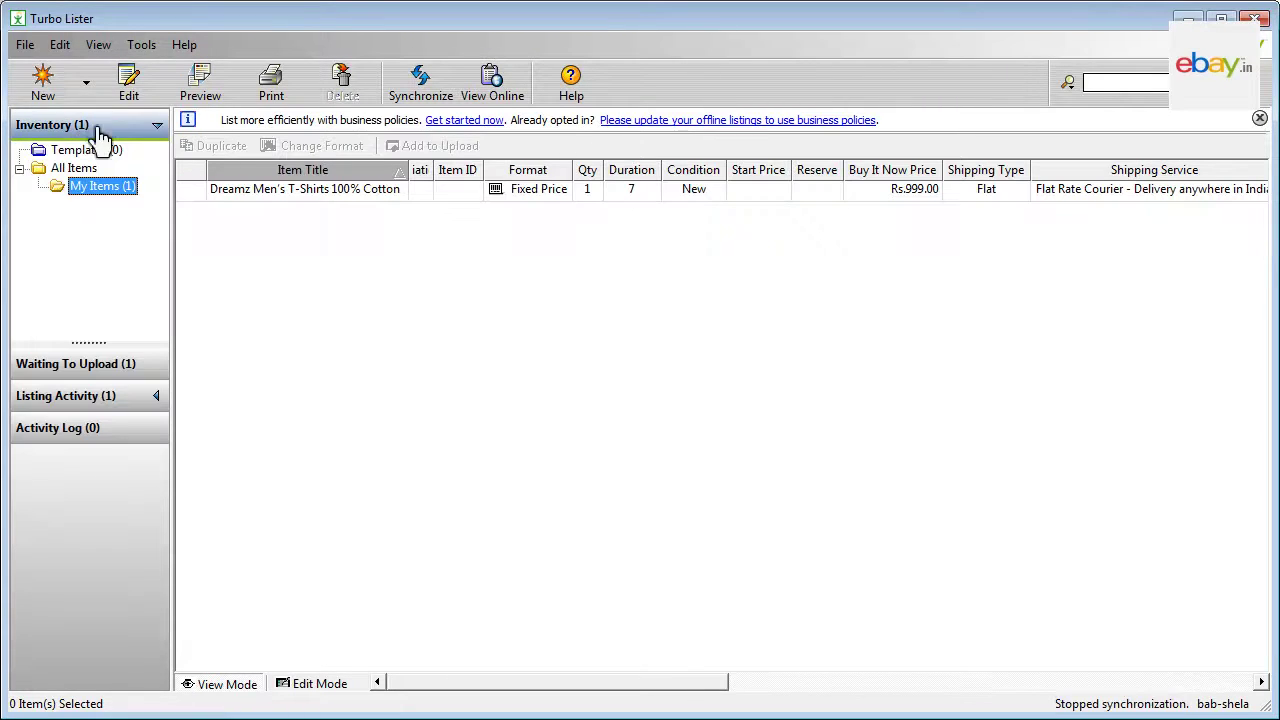
left_click(194, 191)
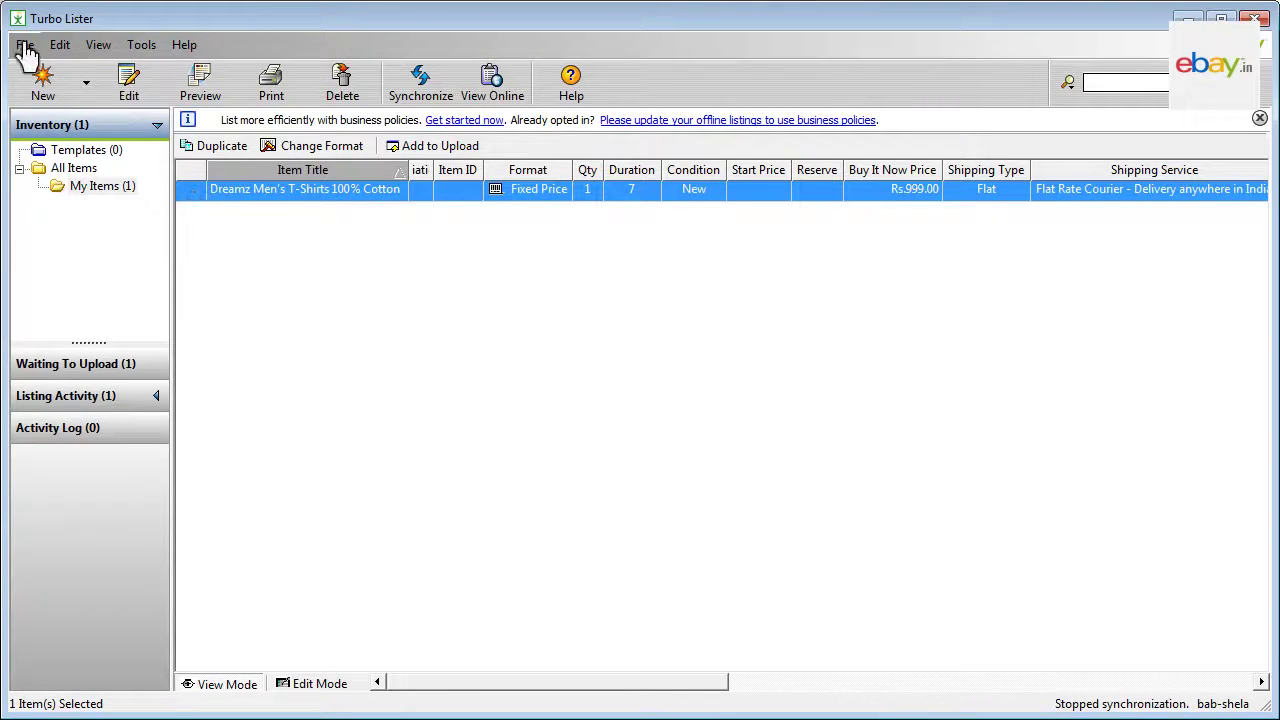
left_click(25, 45)
left_click(177, 168)
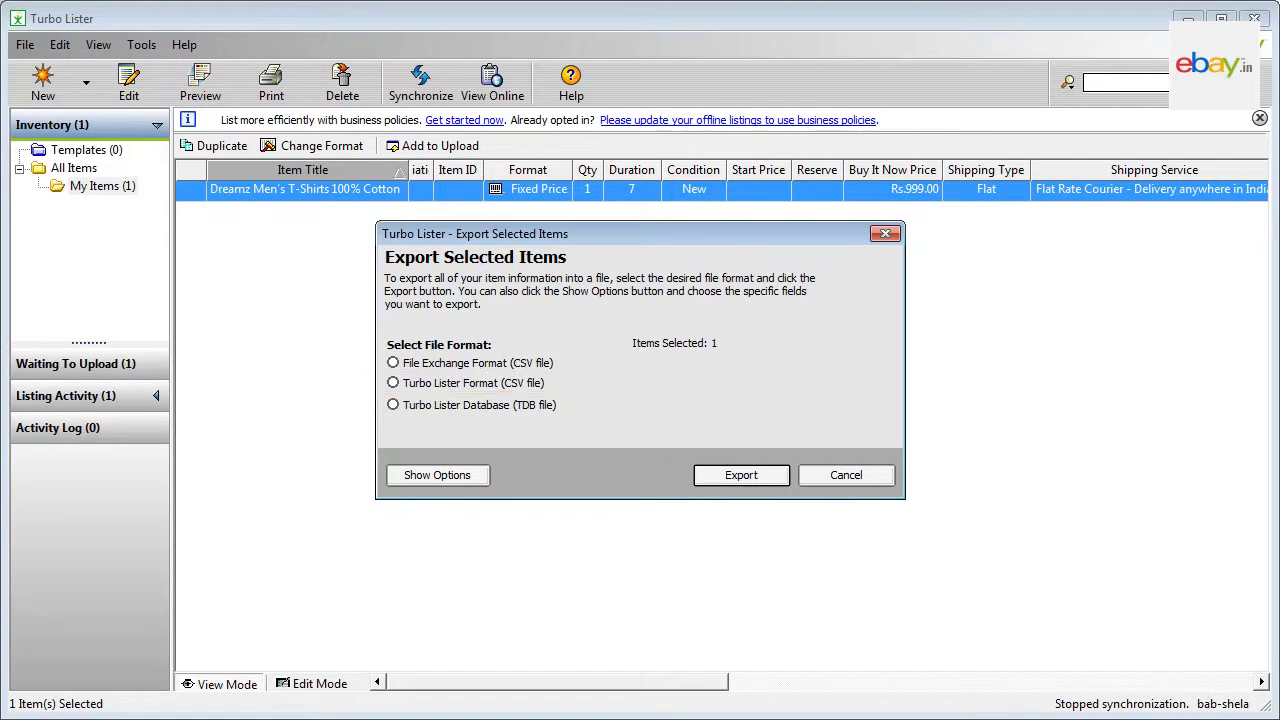
left_click(394, 386)
left_click(741, 476)
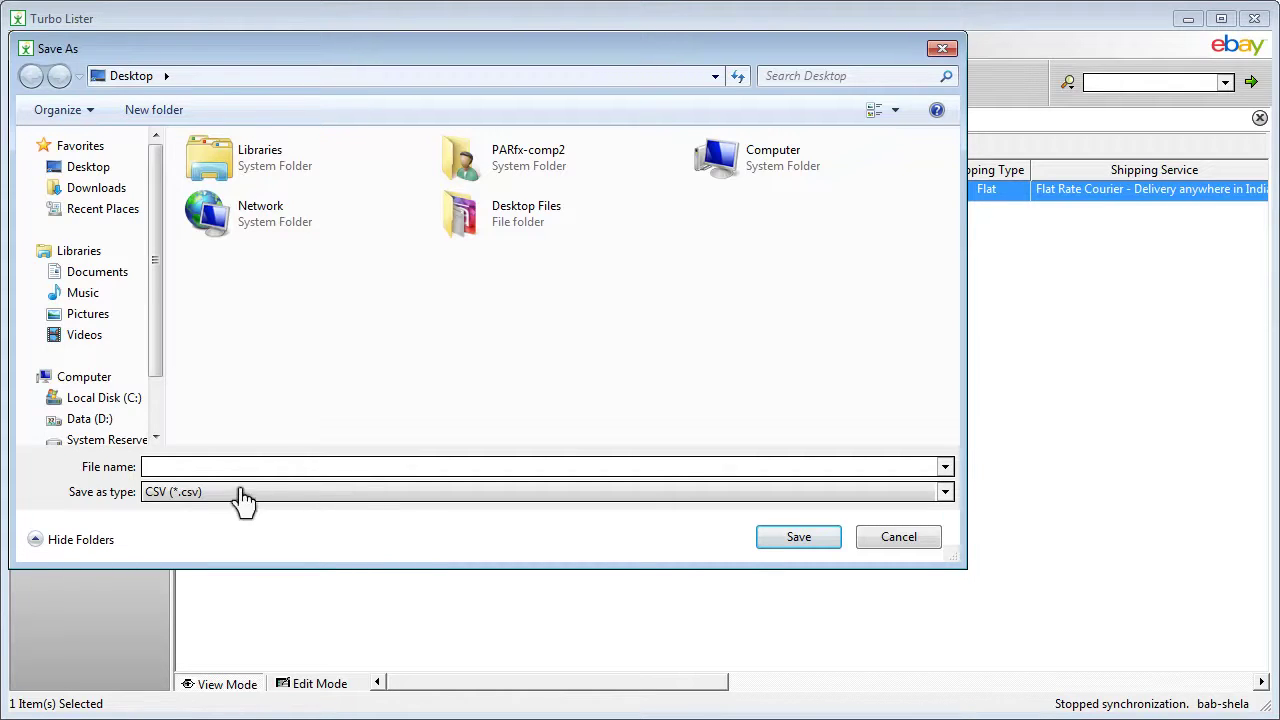
Step: Save the exported CSV as 'Tshirt template' and dismiss the success message
left_click(147, 467)
type("Tshirt template")
left_click(799, 540)
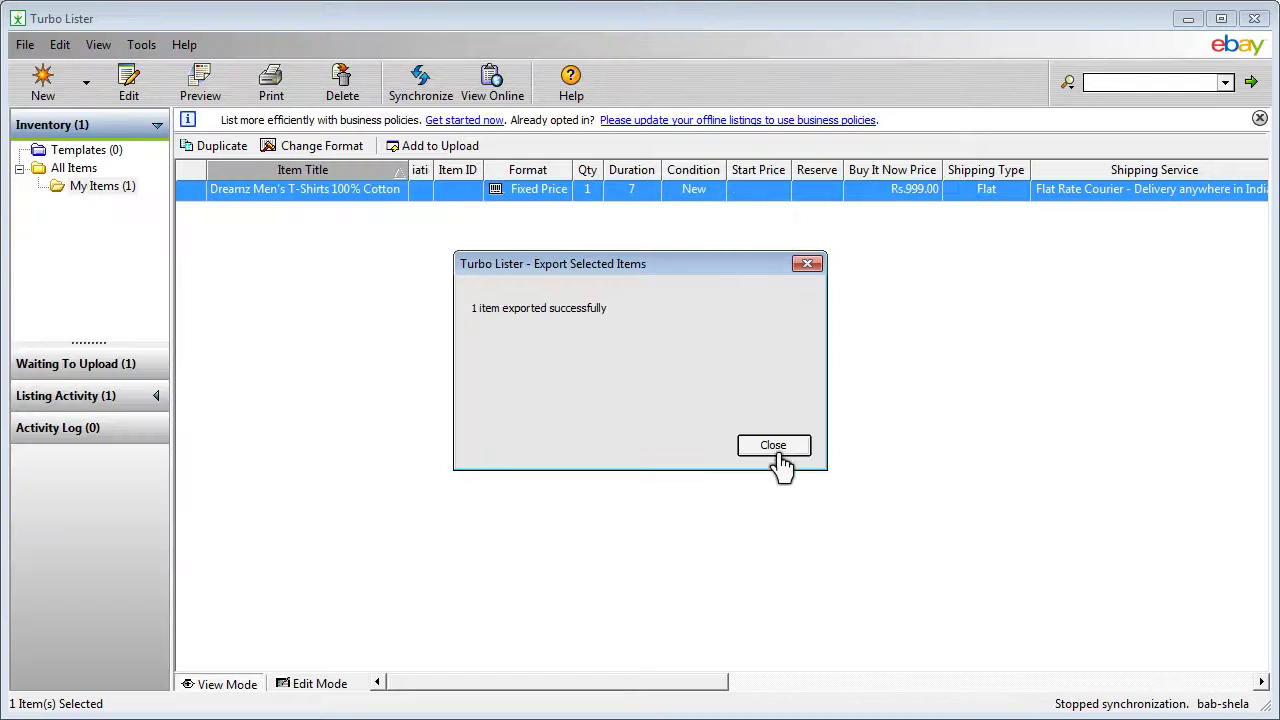
left_click(774, 450)
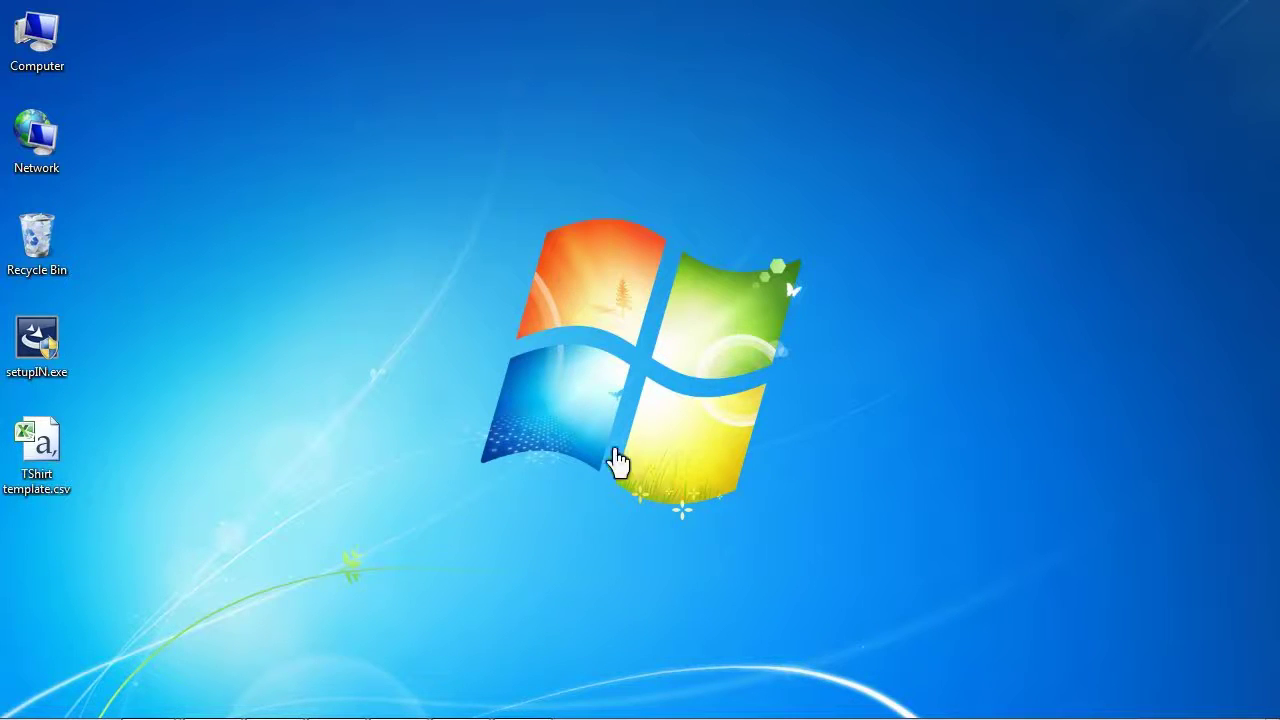
Step: Open TShirt template.csv from the desktop in Excel
double_click(47, 456)
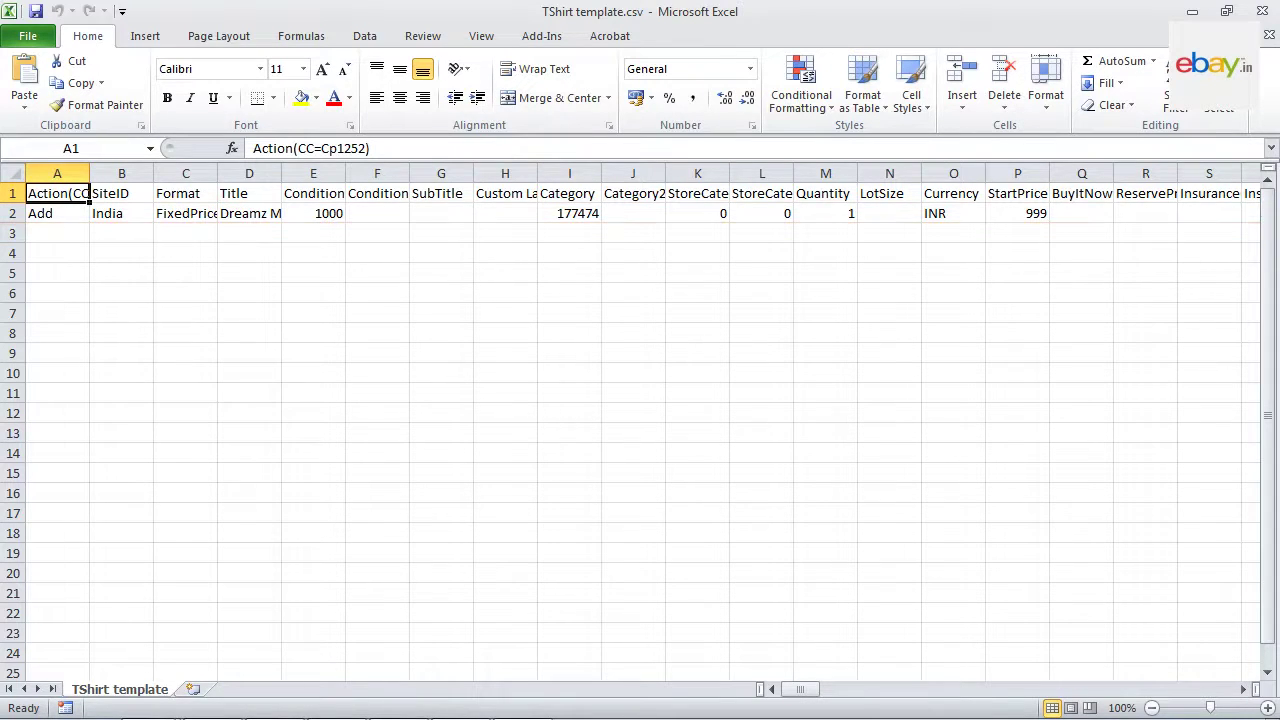
Step: Copy the row 2 T-shirt listing and paste it into row 3
left_click(13, 216)
key("ctrl+c")
left_click(13, 236)
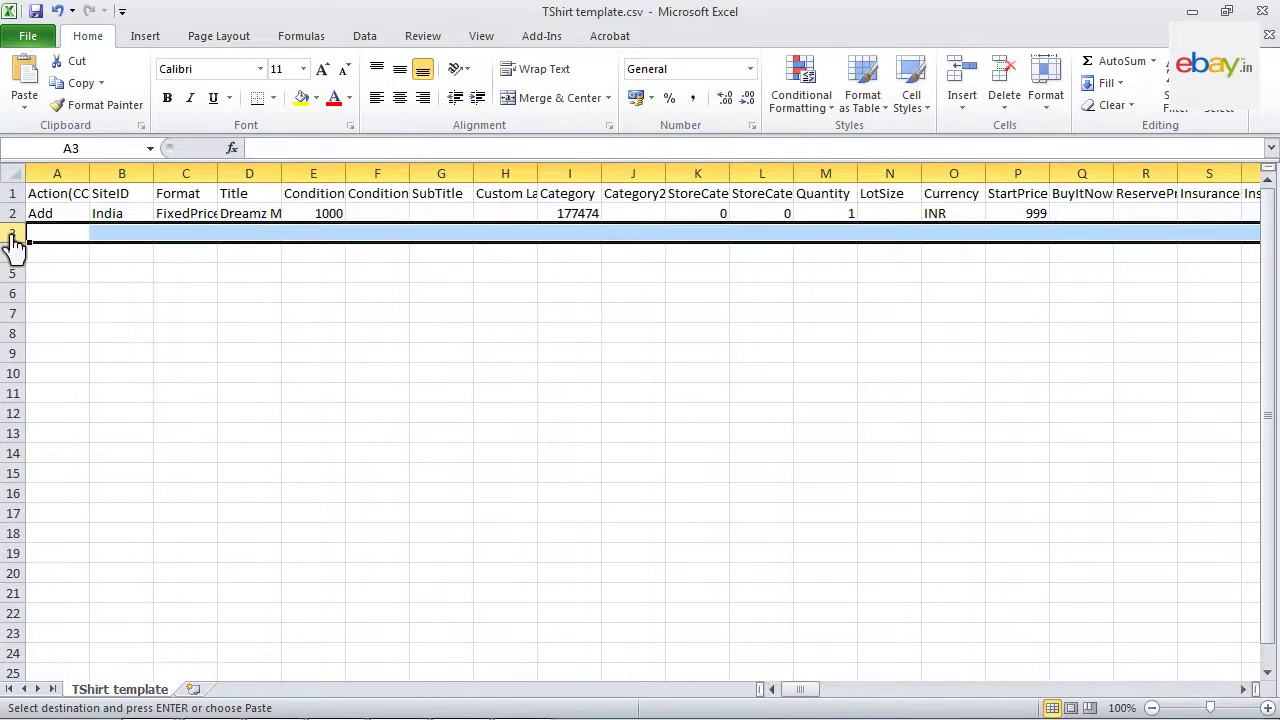
right_click(14, 244)
left_click(59, 314)
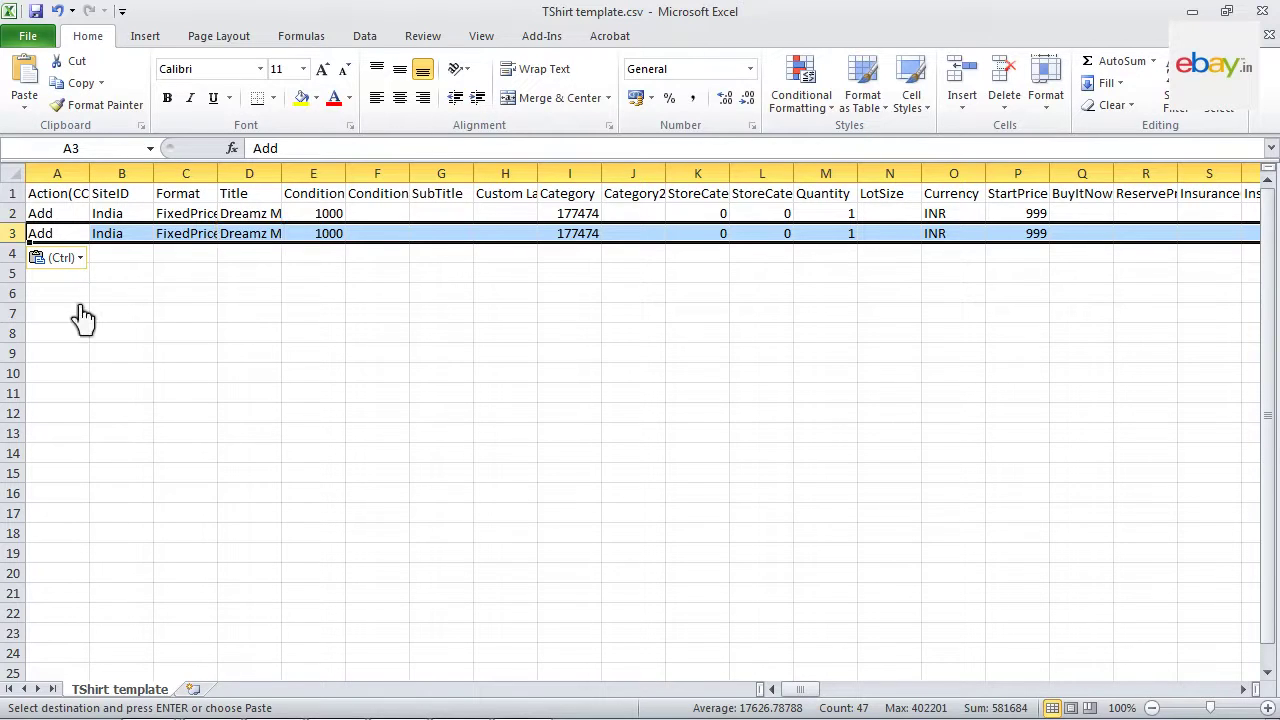
left_click(248, 240)
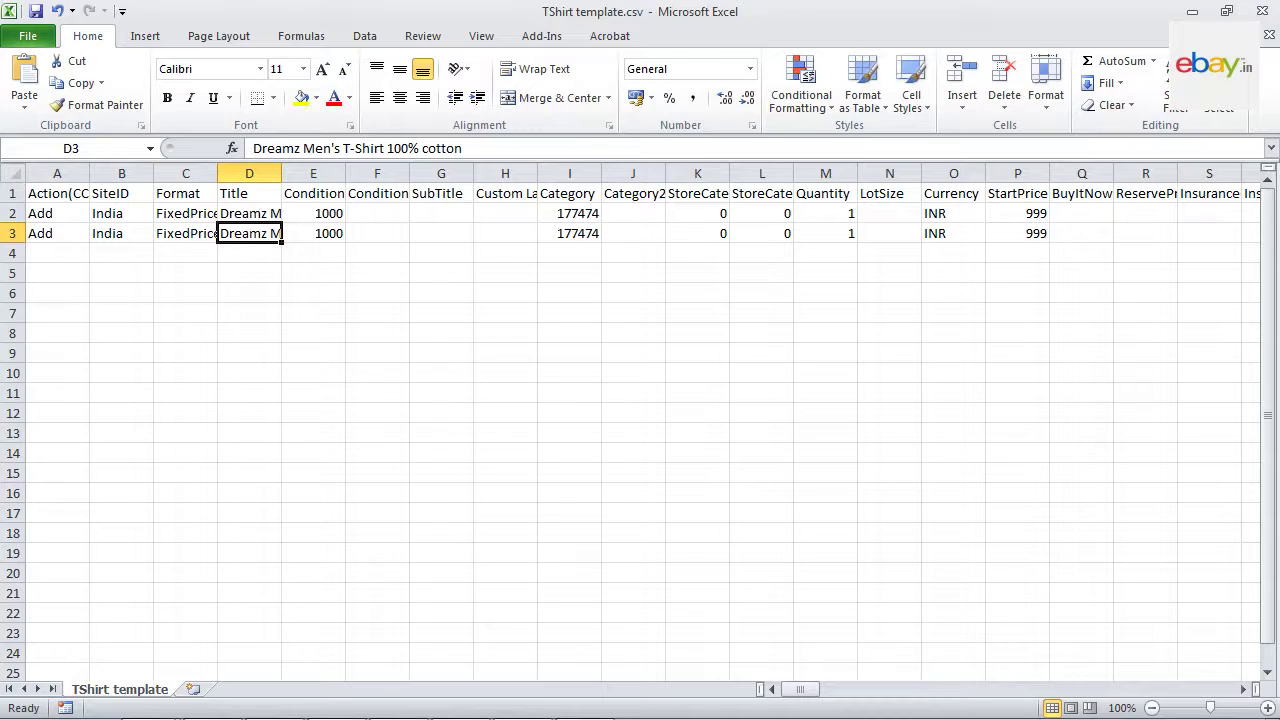
Step: Replace the D3 title with 'Solid Color Narrow Fit Jeans for Men'
key("BackSpace")
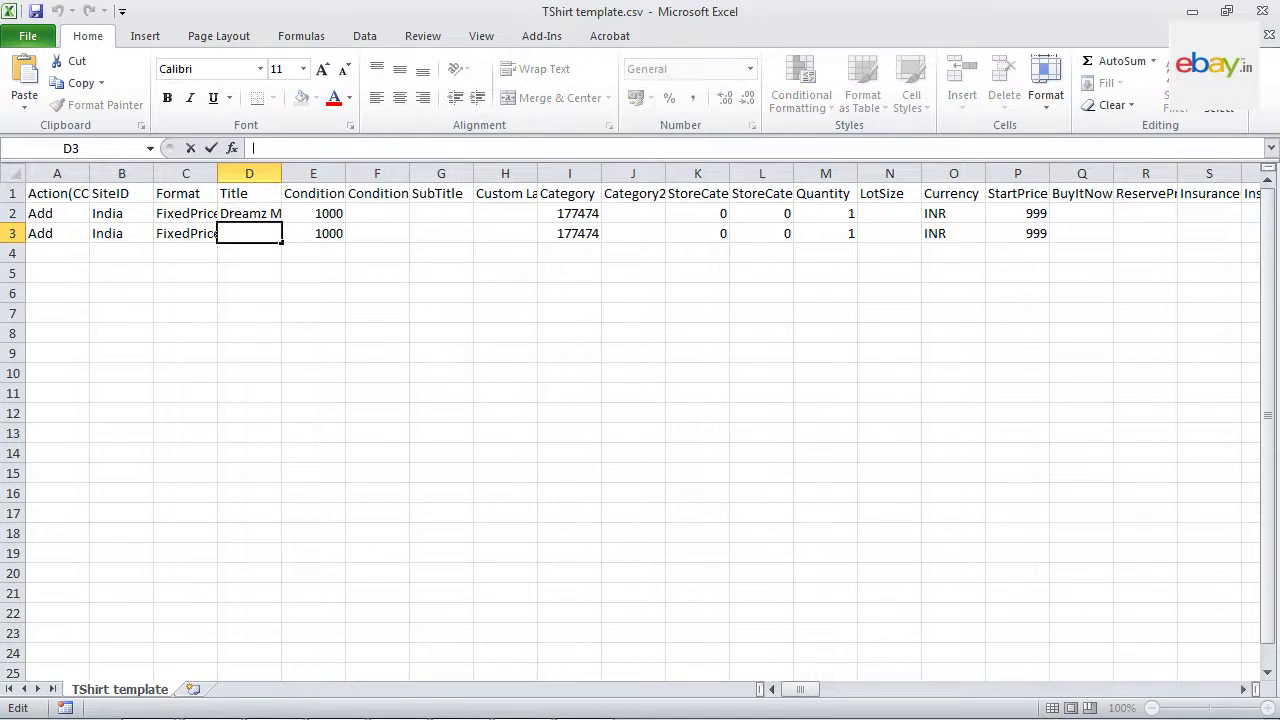
type("Solid Color Narrow Fit Jeans for Men")
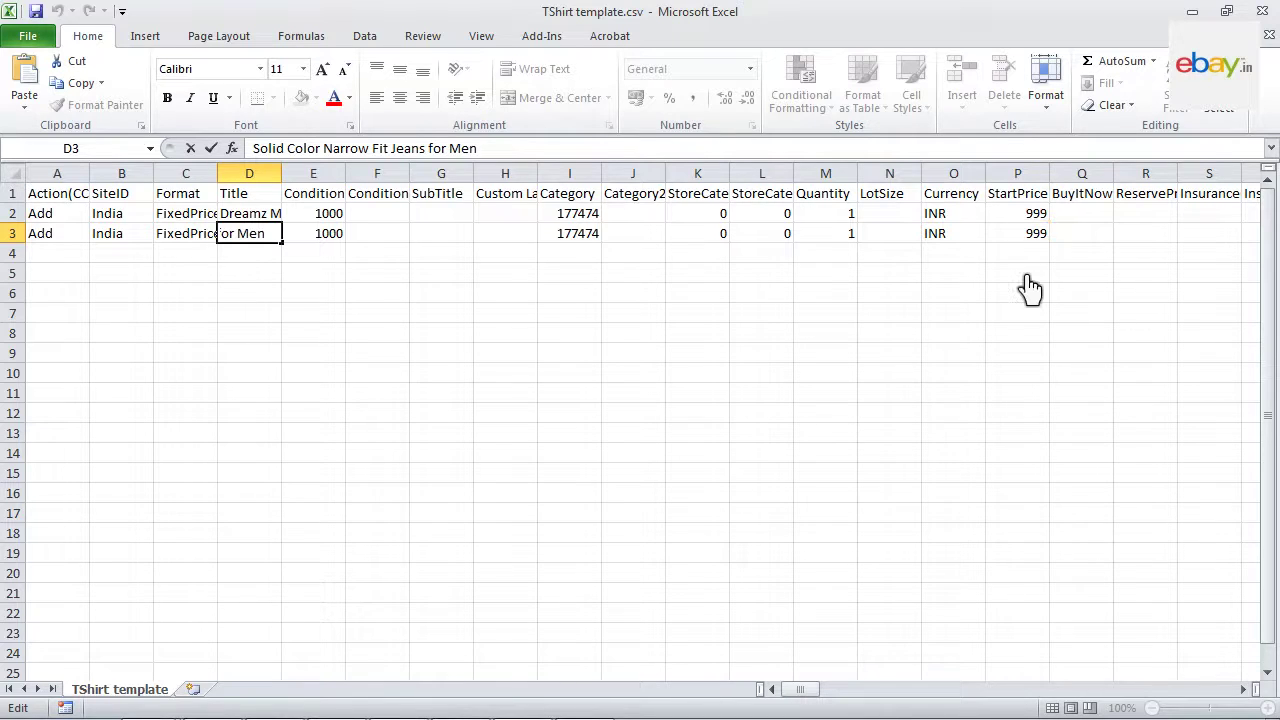
Step: Change the jeans listing's StartPrice in cell P3 from 999 to 750
left_click(1028, 236)
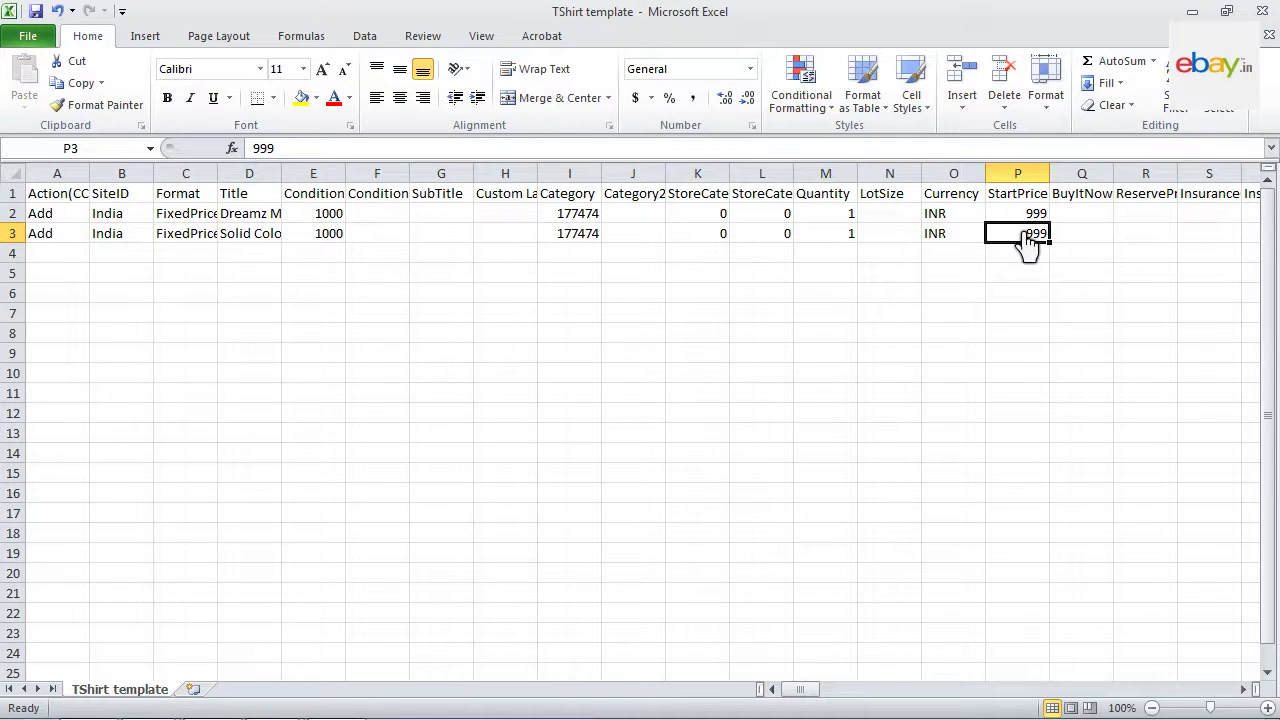
double_click(264, 149)
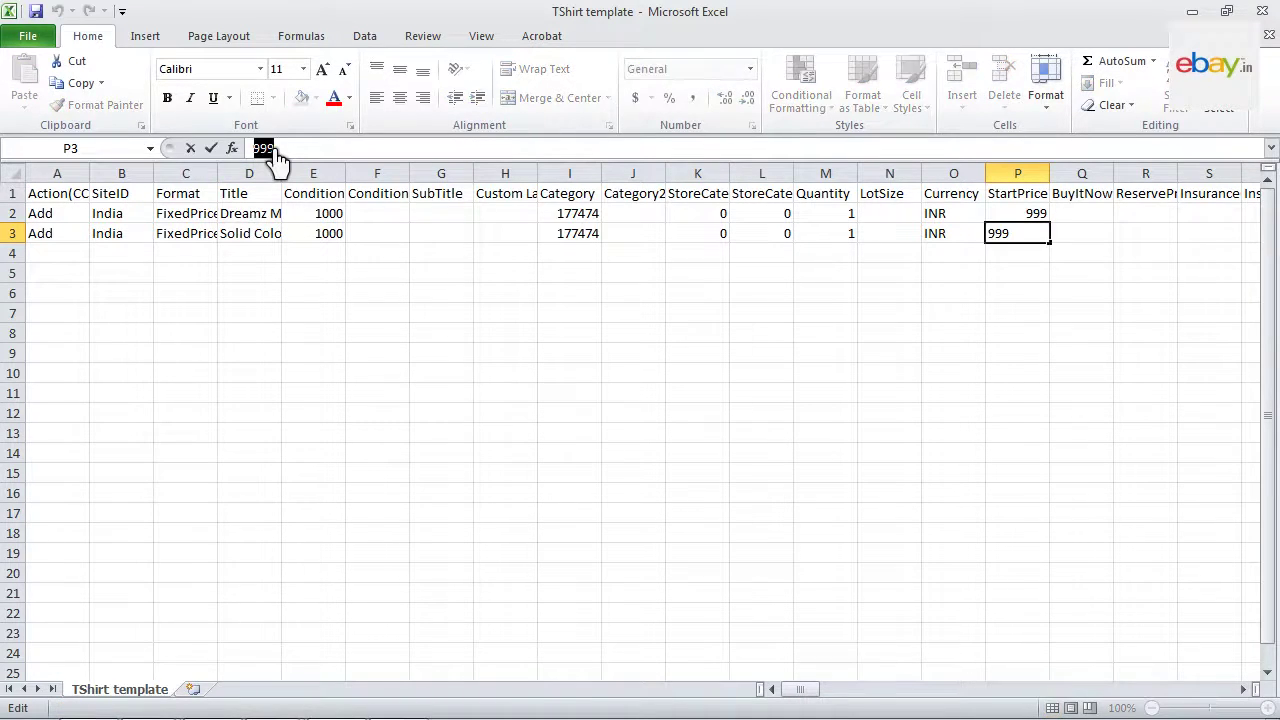
type("750")
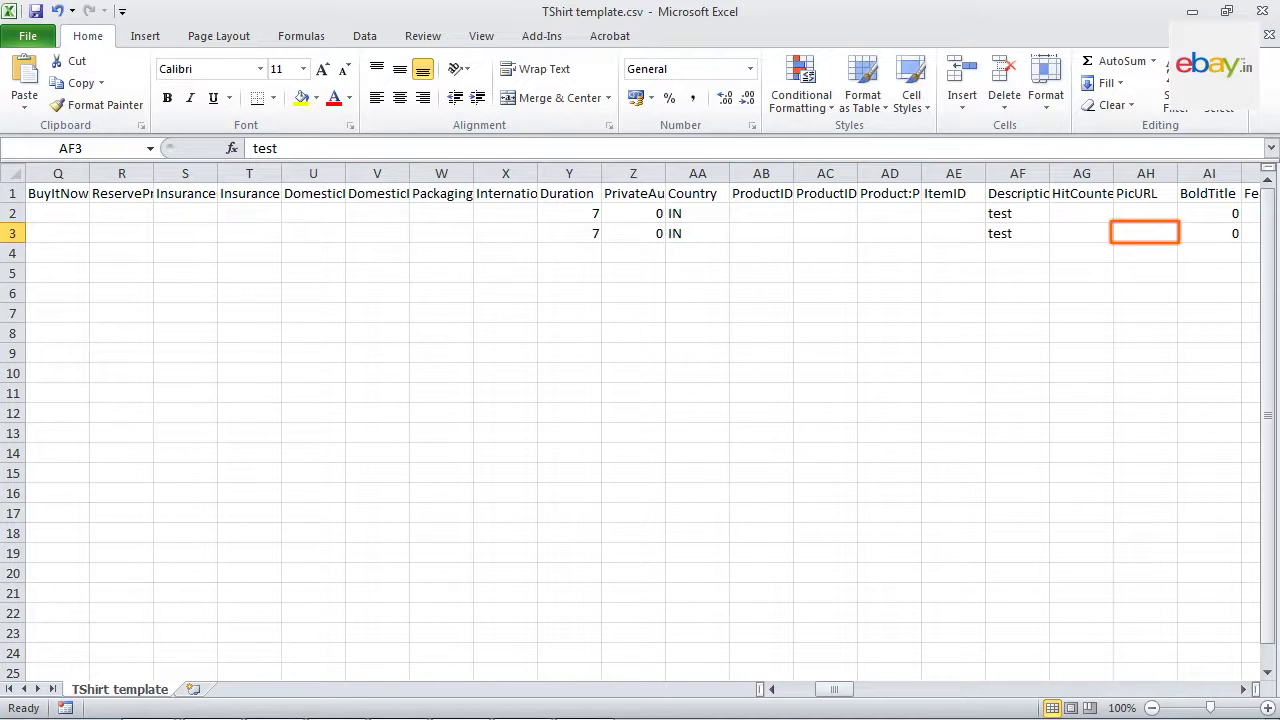
Step: Log in to Photobucket in the browser with the account username and password
key("alt+Tab")
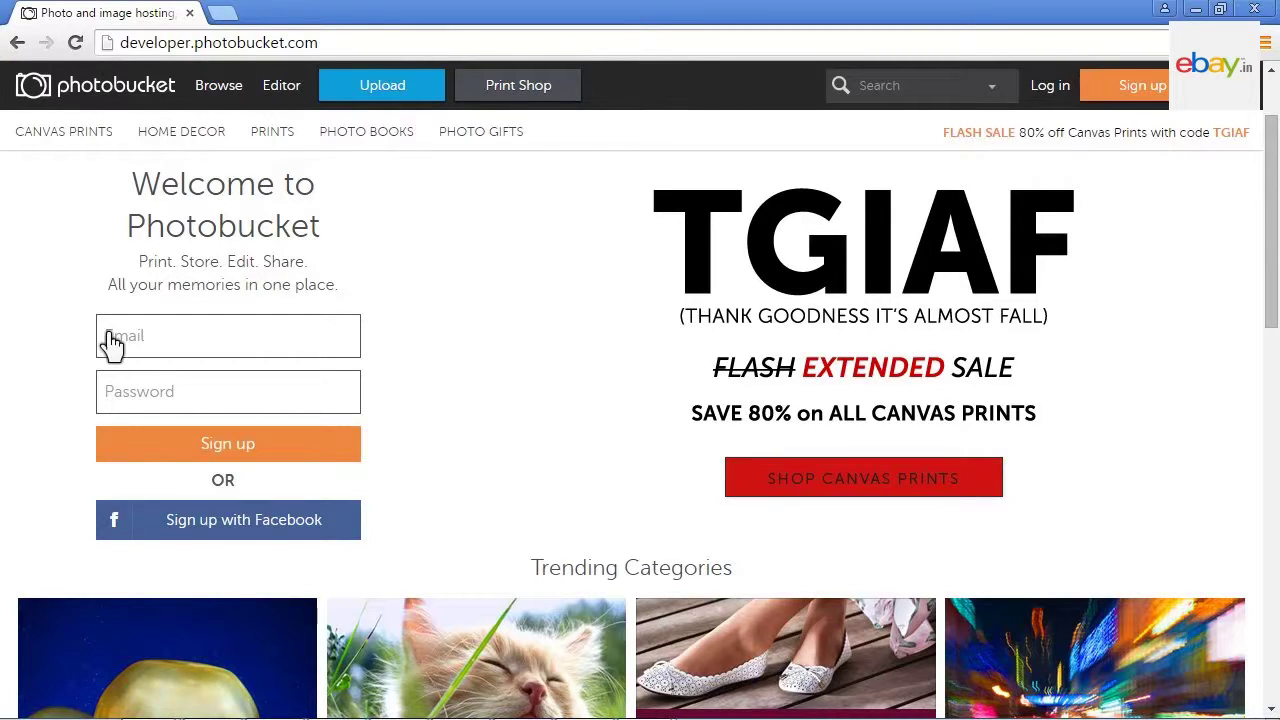
left_click(106, 343)
type("MyNameP")
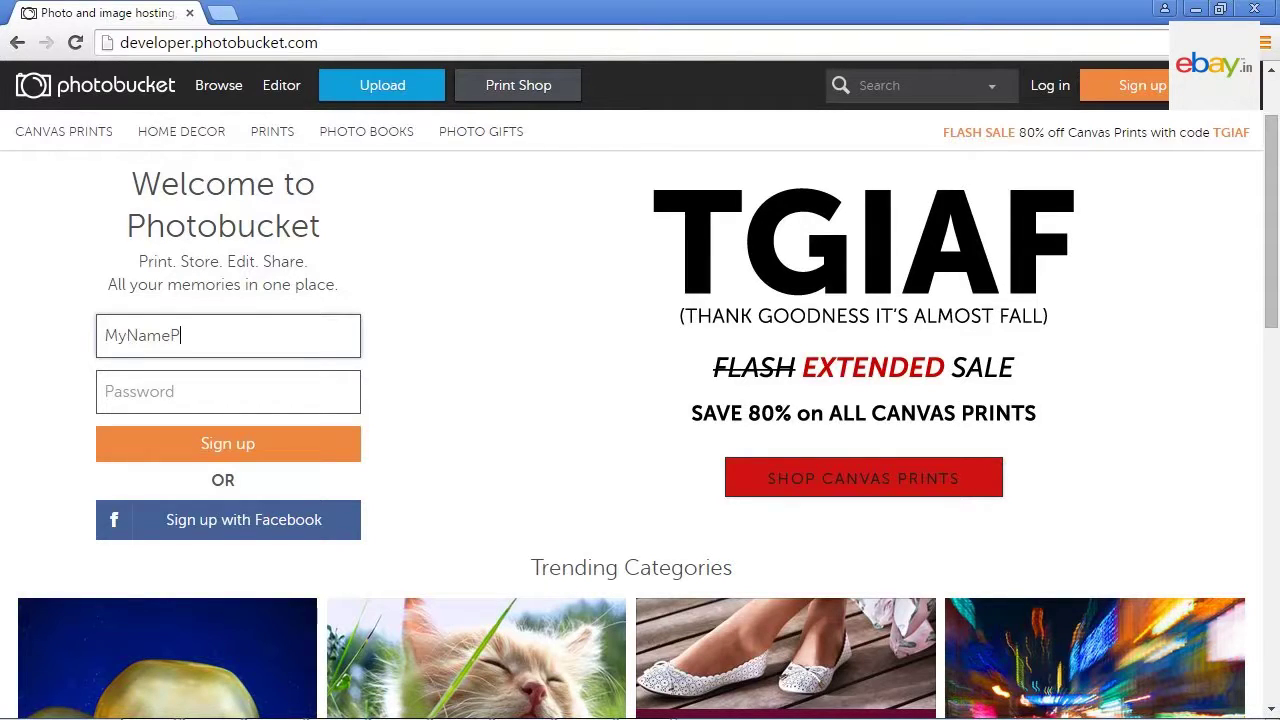
type("SD")
left_click(108, 400)
type("•••••••••")
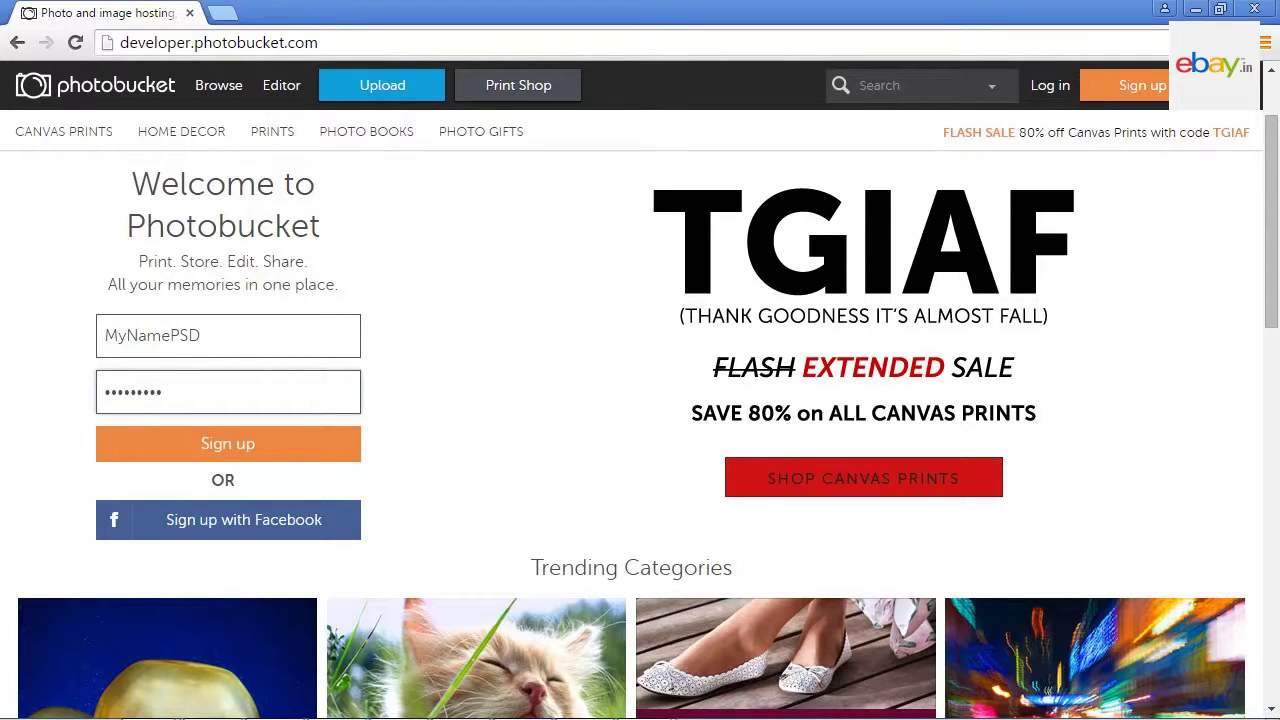
left_click(221, 448)
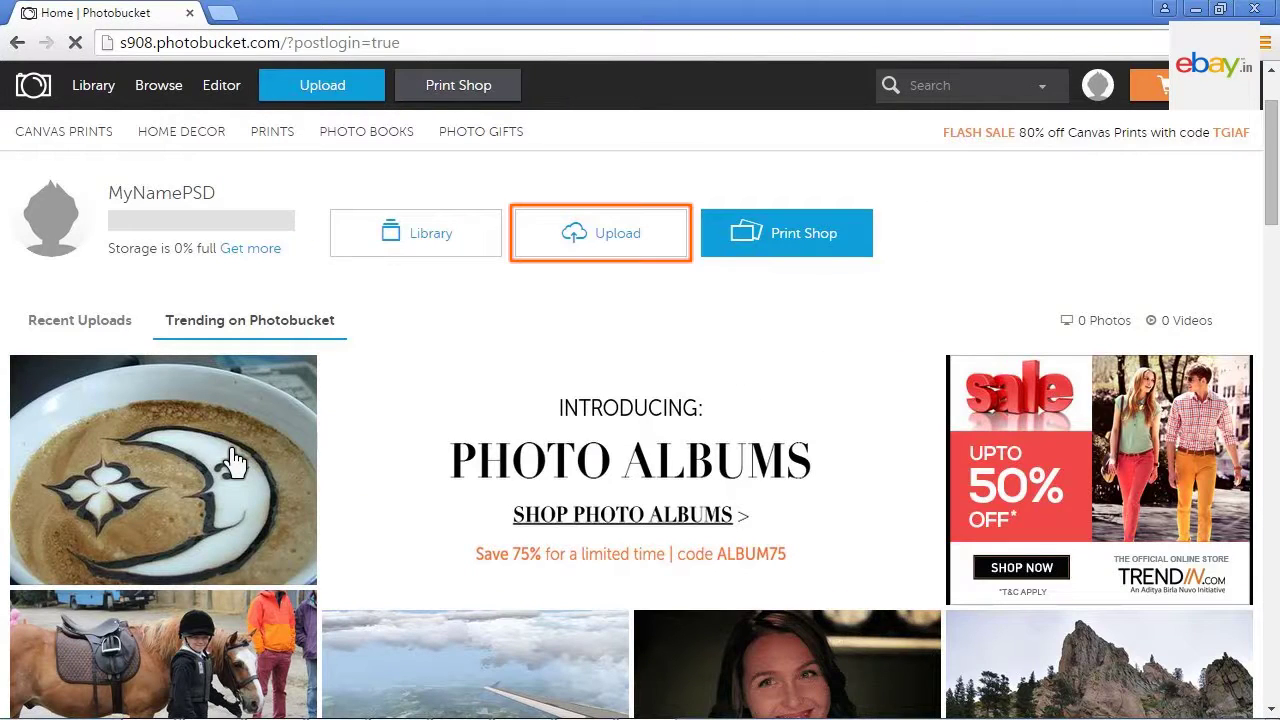
Step: Upload 'Solid Color Narrow Fit Jeans for Men.JPG' from the Images folder to Your Bucket
left_click(613, 240)
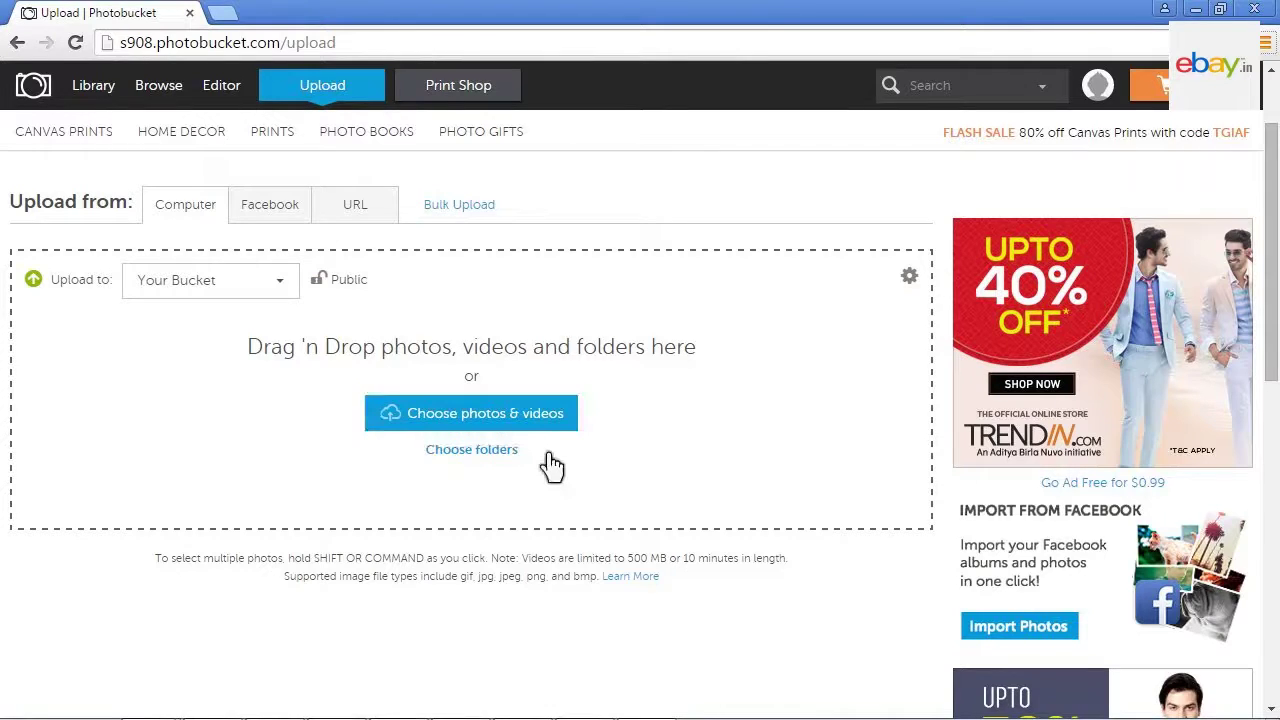
left_click(477, 421)
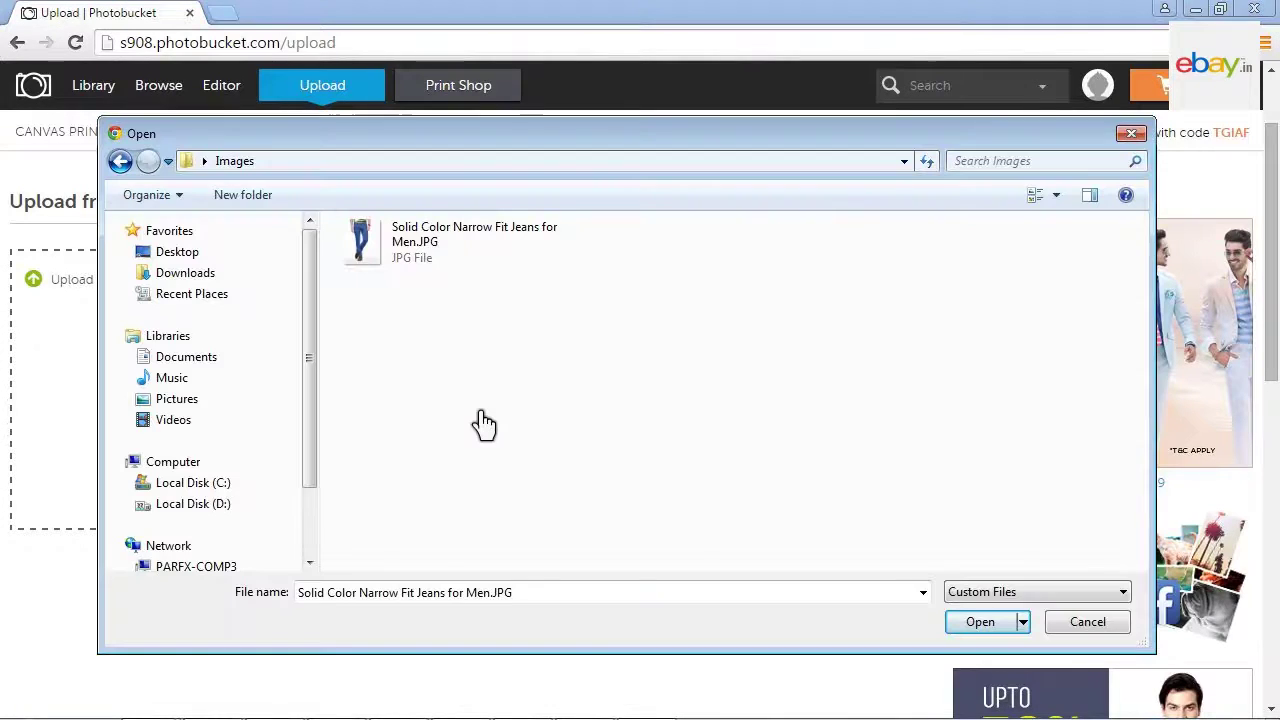
double_click(417, 256)
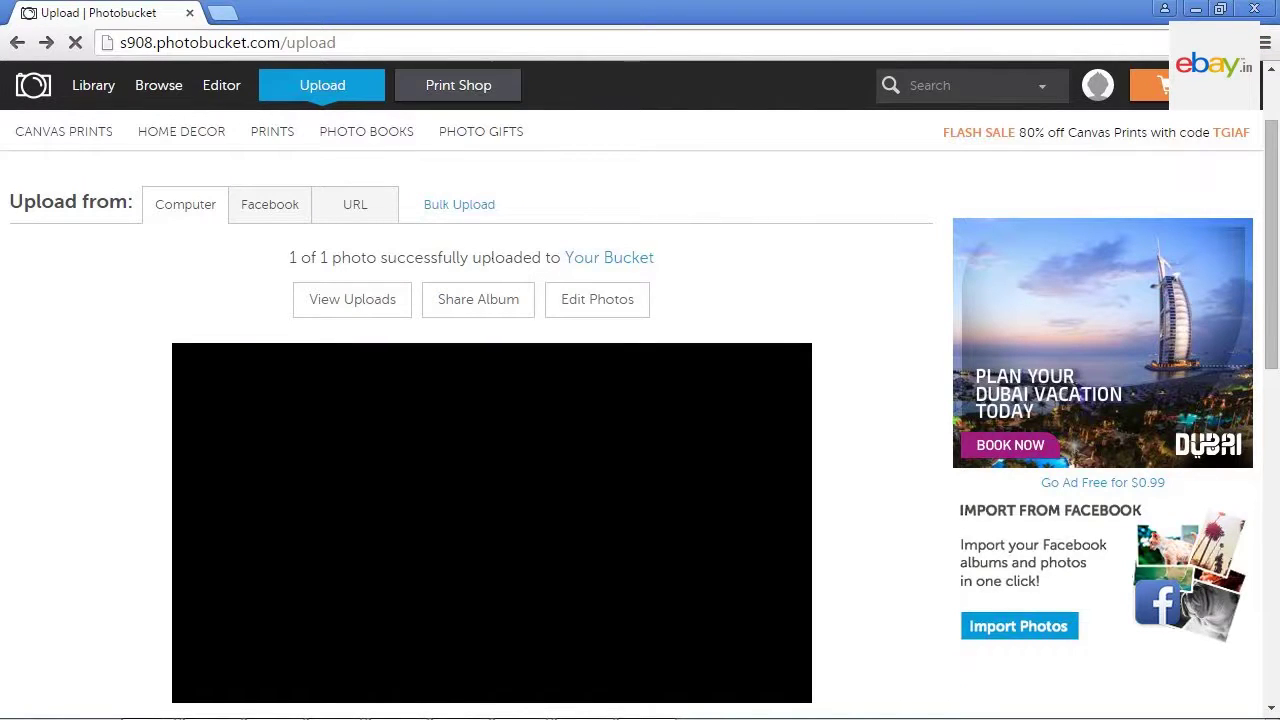
scroll(1272, 462, "down", 4)
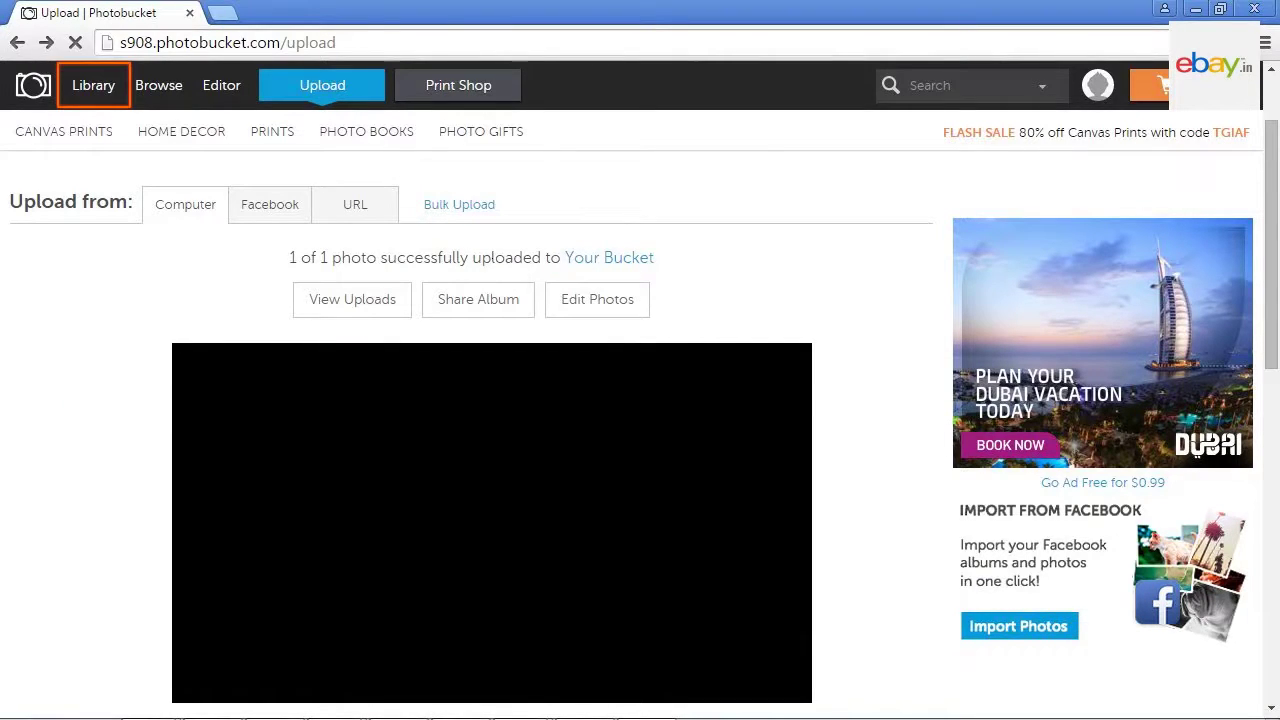
Step: Copy the jeans photo's Direct link from its share links in the Library
left_click(93, 87)
left_click(566, 318)
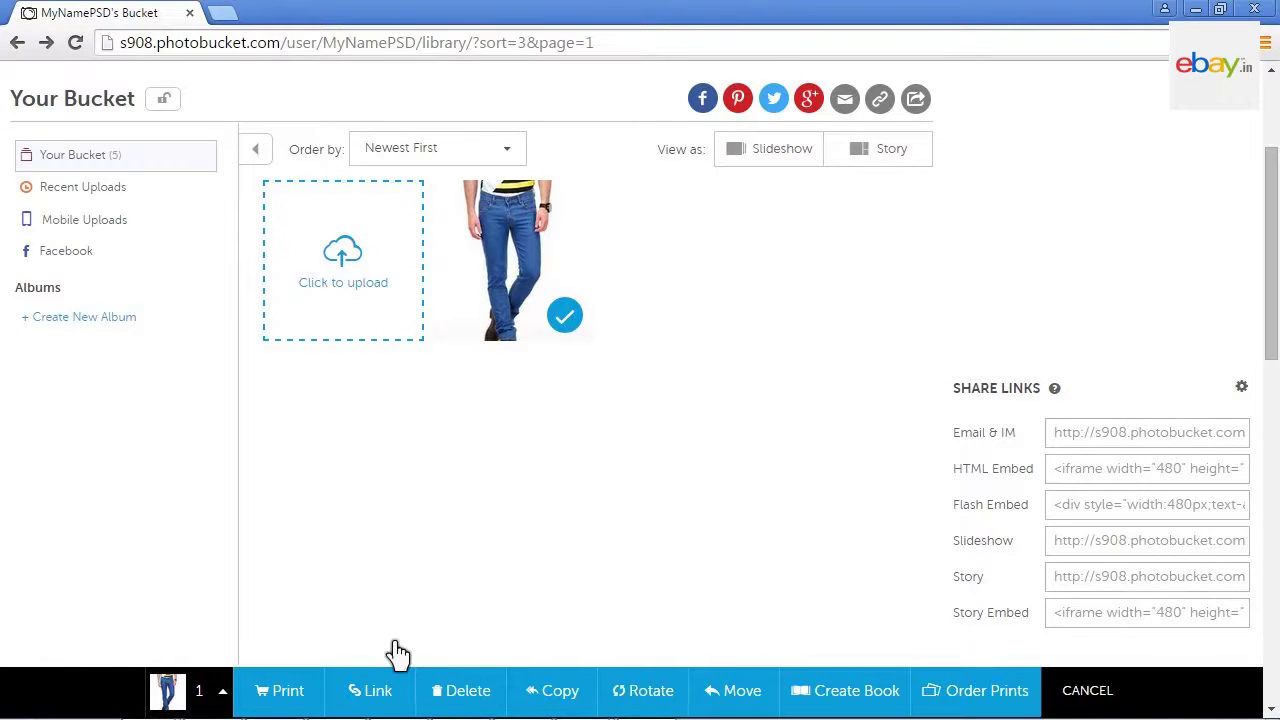
left_click(372, 690)
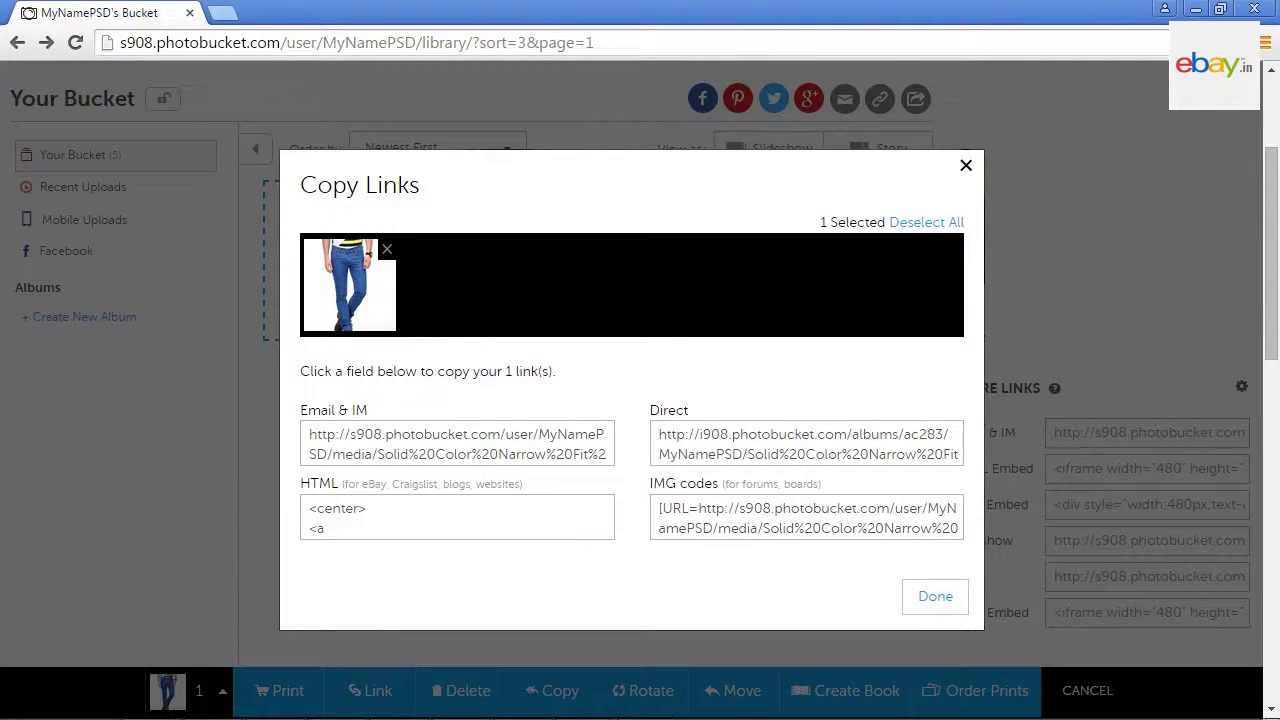
left_click(806, 443)
Step: Paste the copied Photobucket image link into cell AH3 of the jeans row
key("alt+Tab")
right_click(620, 237)
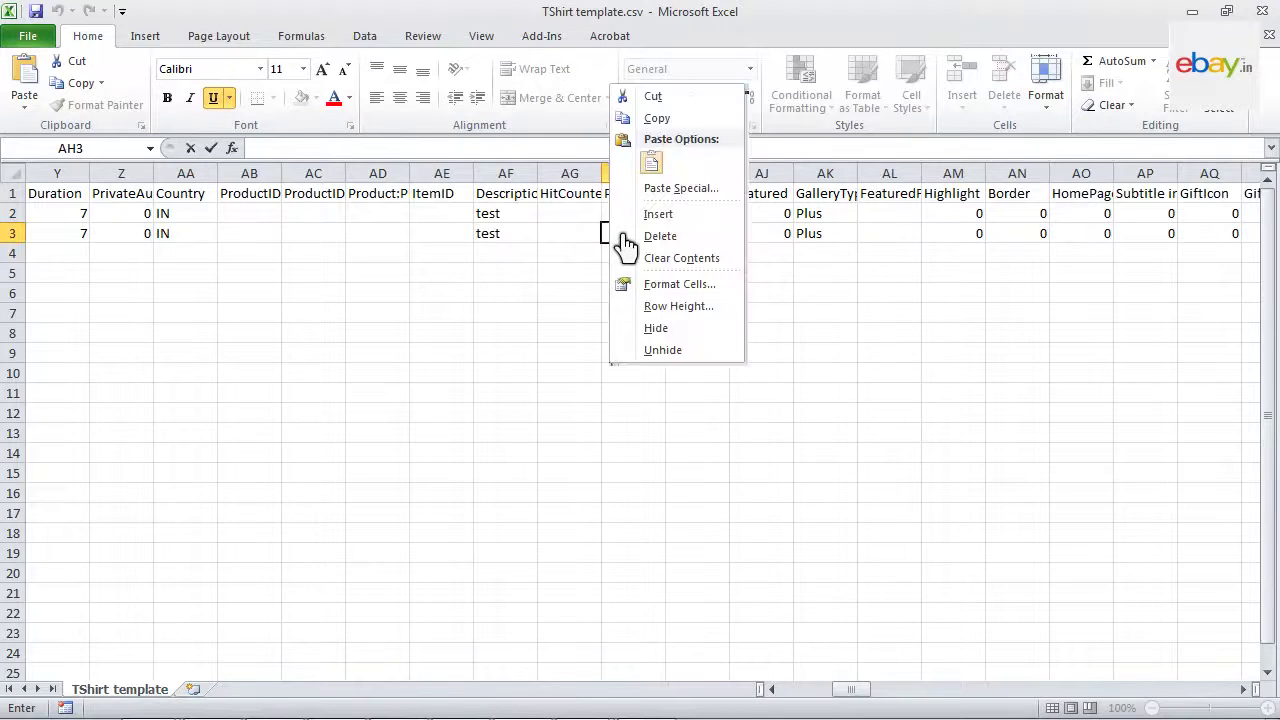
left_click(651, 165)
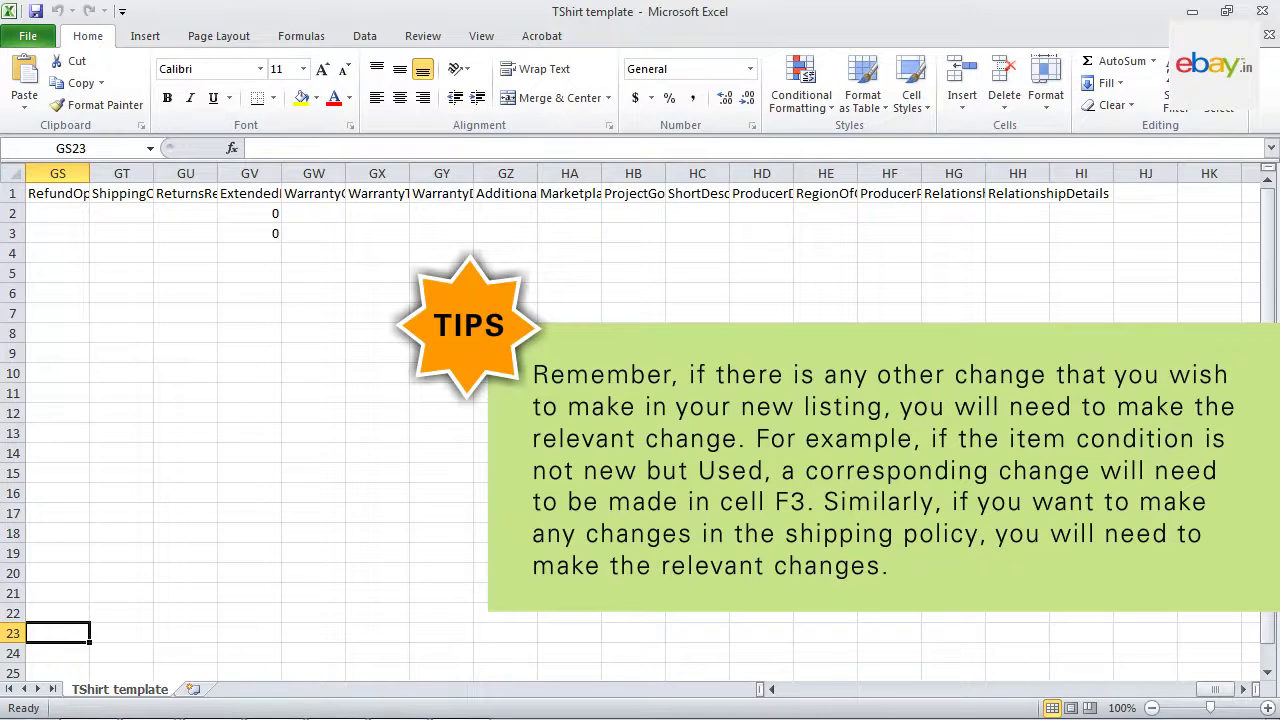
Step: Return to the top of the sheet and save the TShirt template file
key("Down")
key("Down")
key("Home")
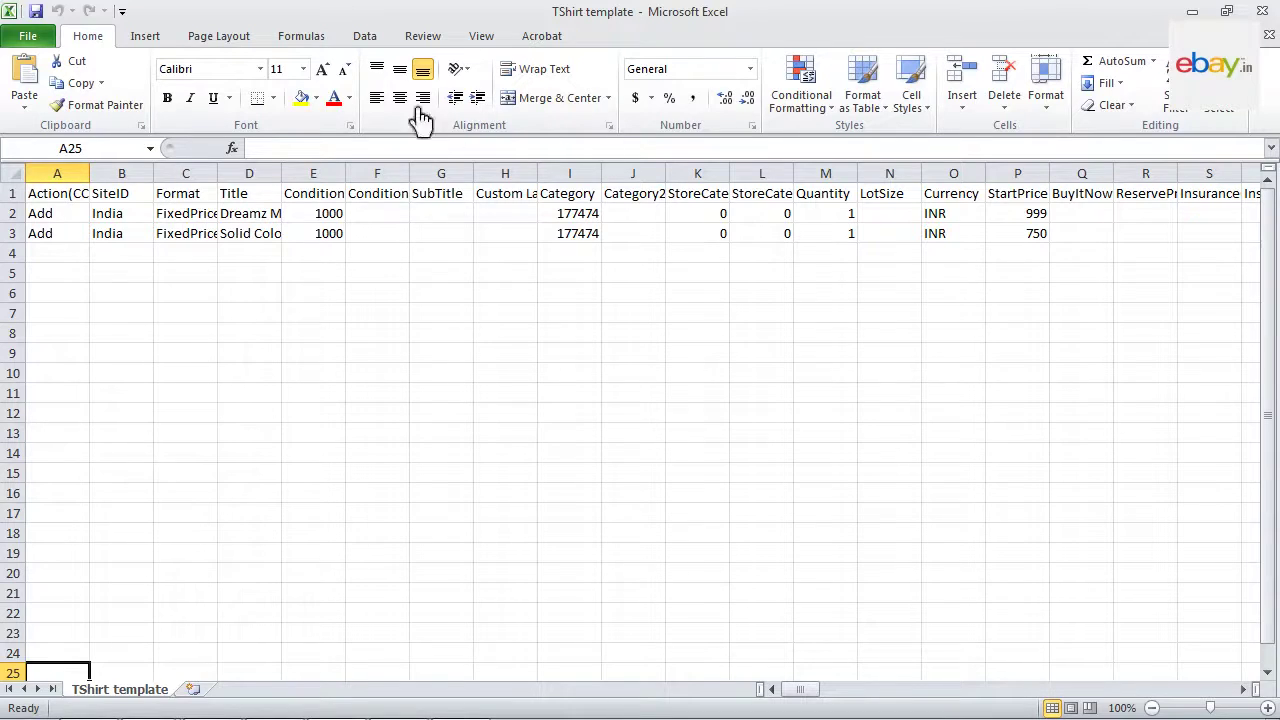
left_click(35, 12)
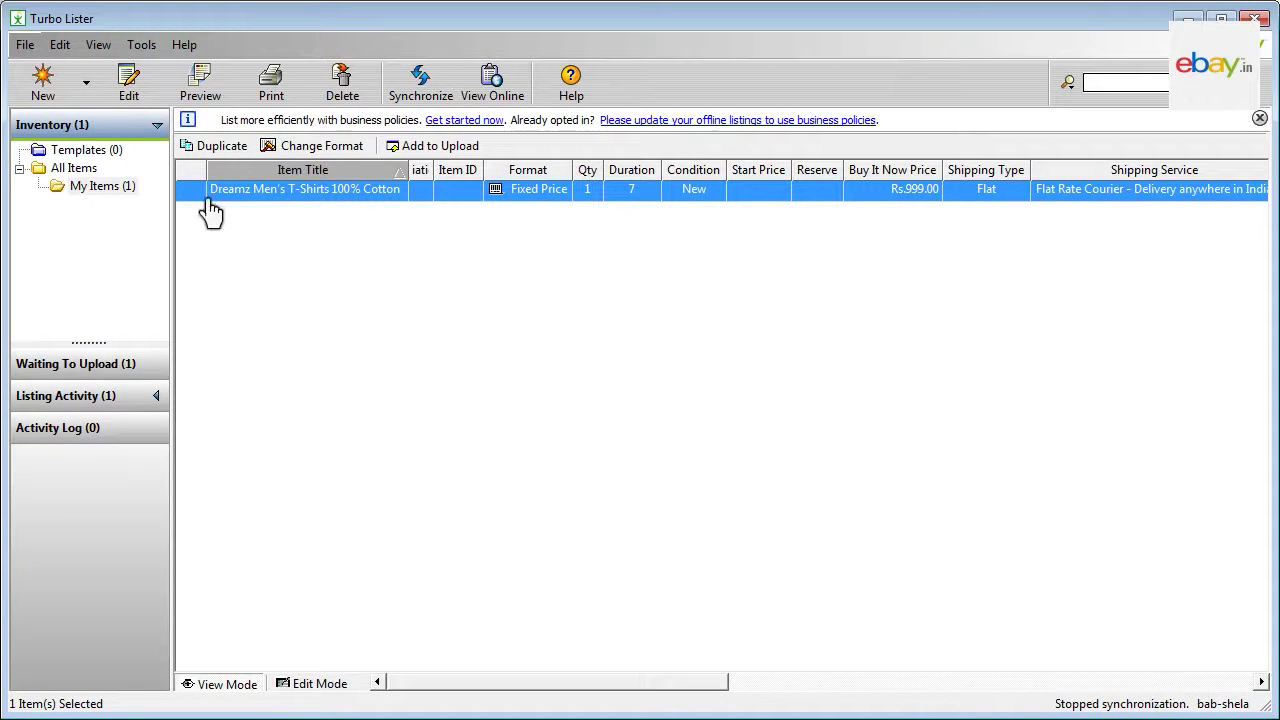
Step: Import TShirt template.csv into the Turbo Lister inventory from file
left_click(25, 45)
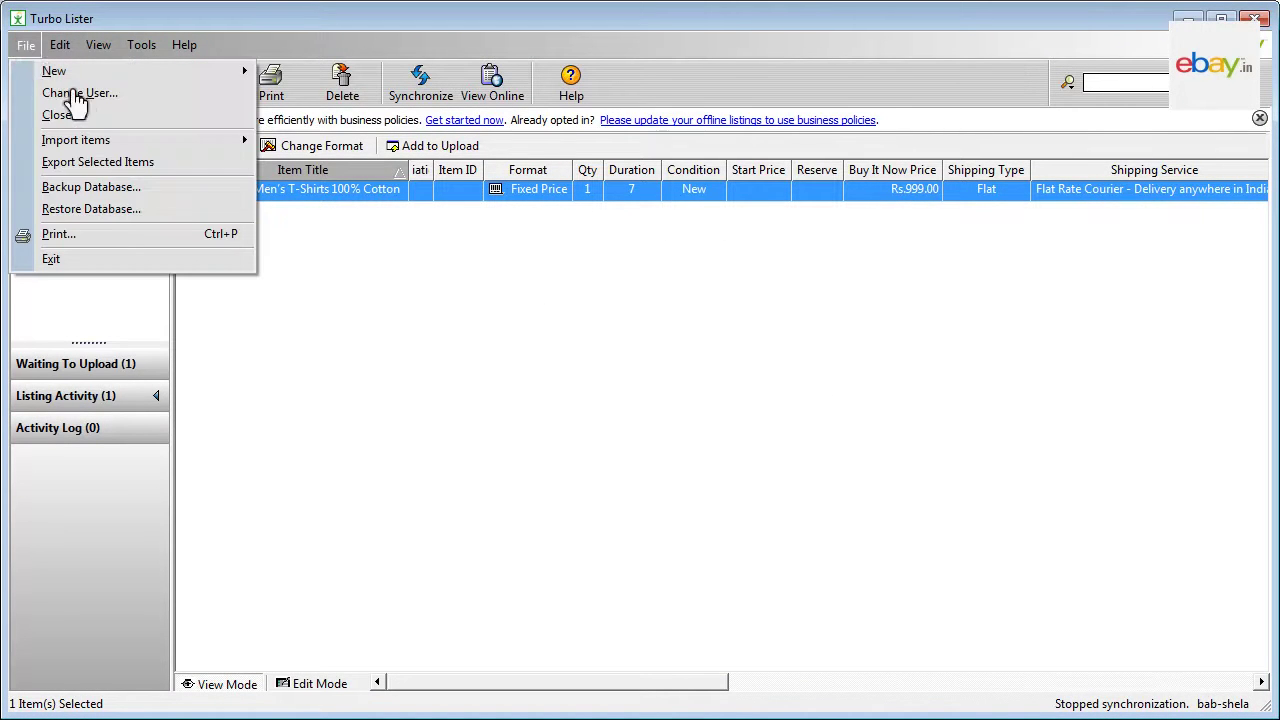
mouse_move(129, 146)
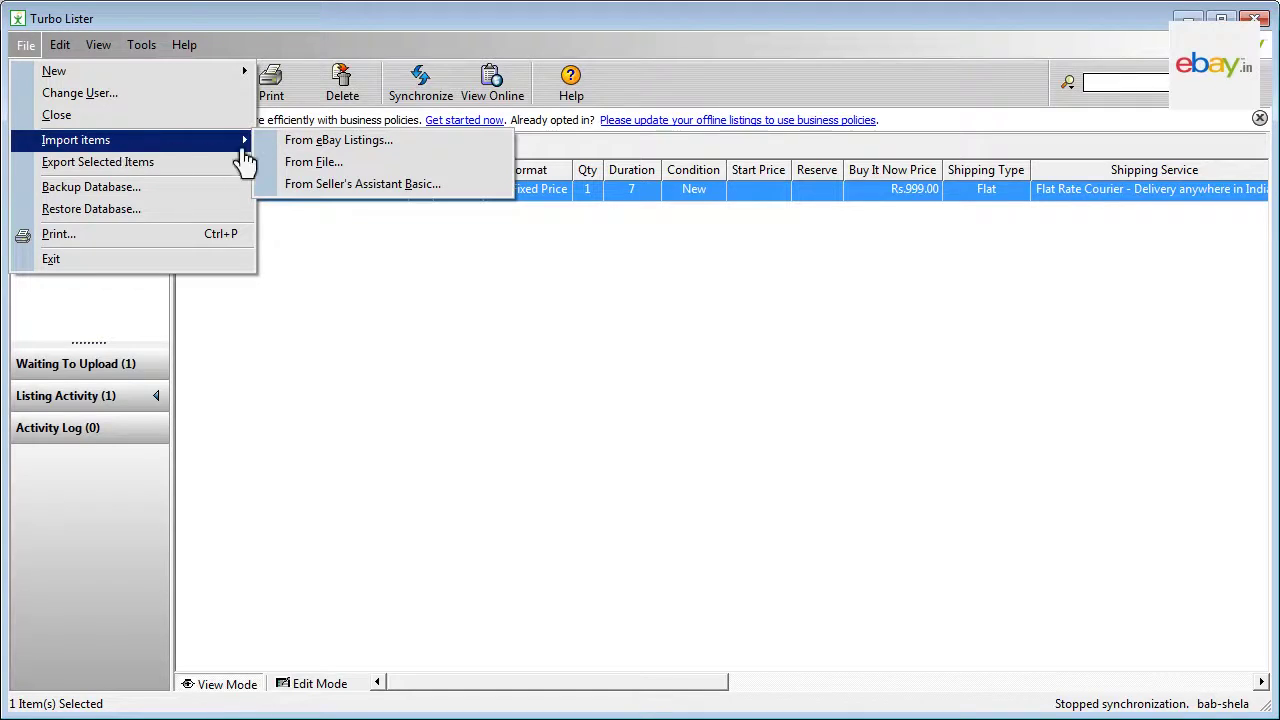
left_click(376, 168)
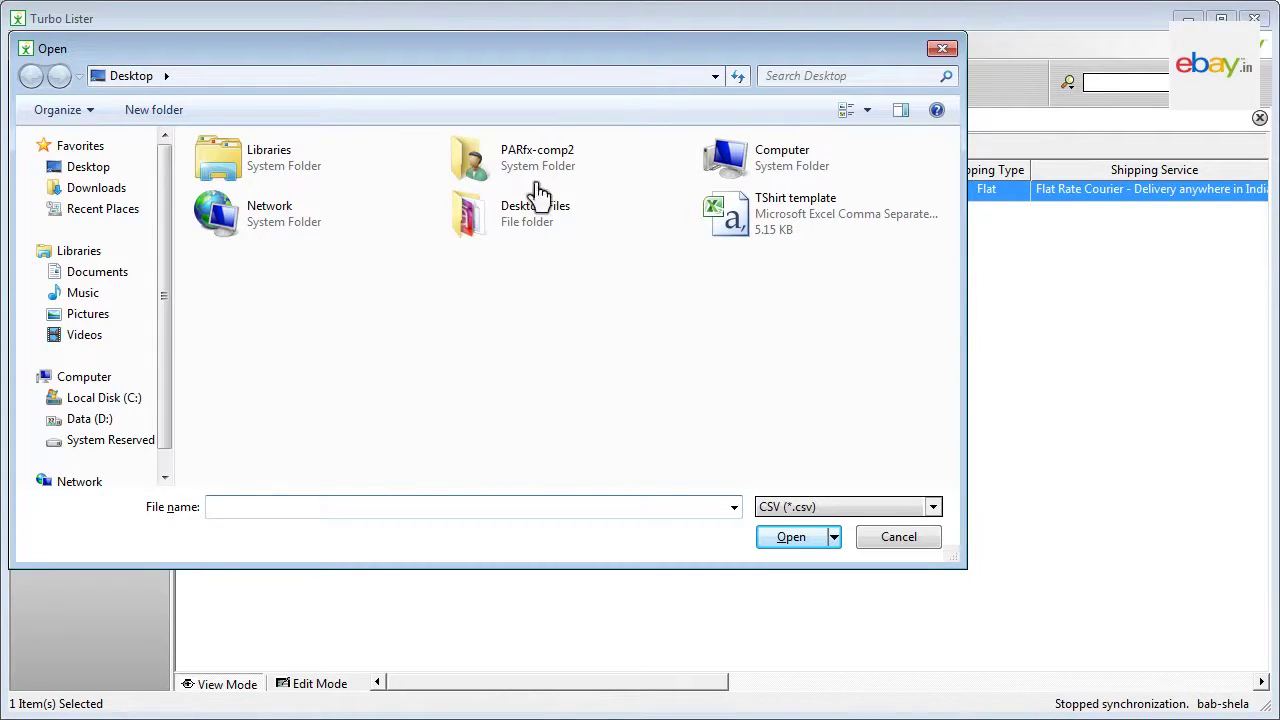
left_click(735, 222)
left_click(795, 540)
left_click(752, 540)
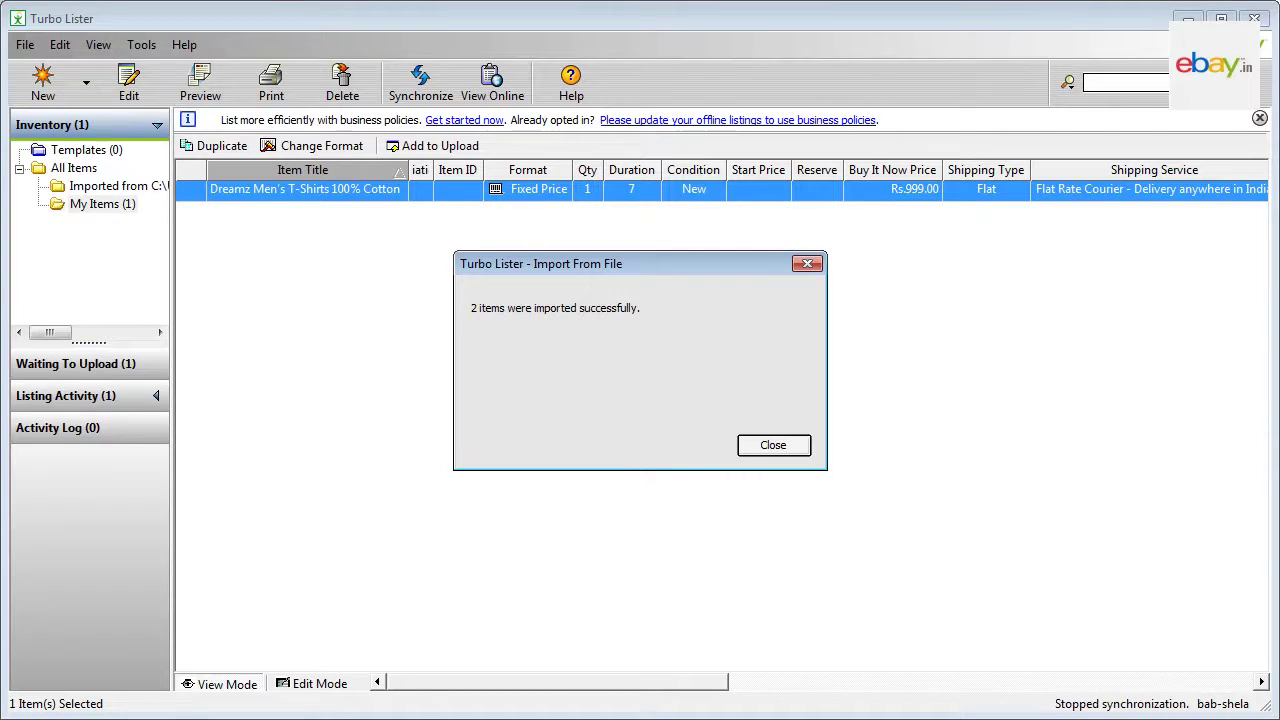
Step: Add both the T-shirt and jeans listings to the upload queue and view Waiting To Upload
left_click(772, 445)
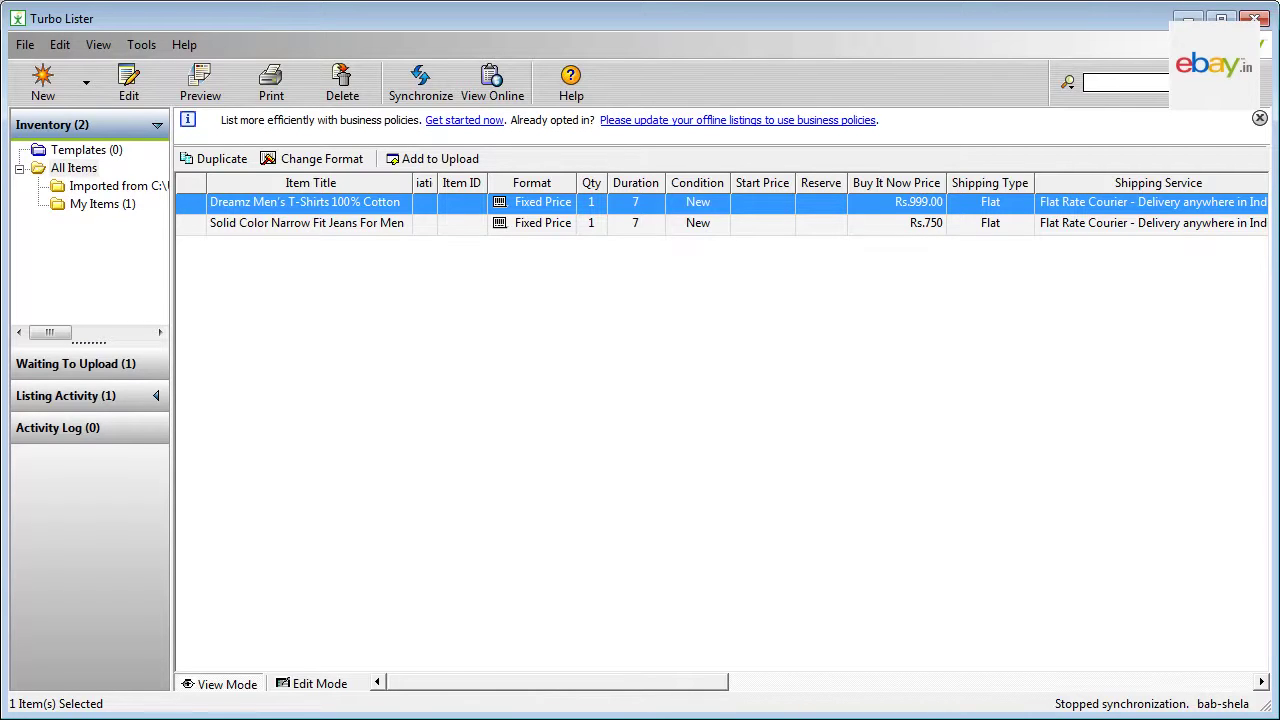
left_click(352, 224, "ctrl")
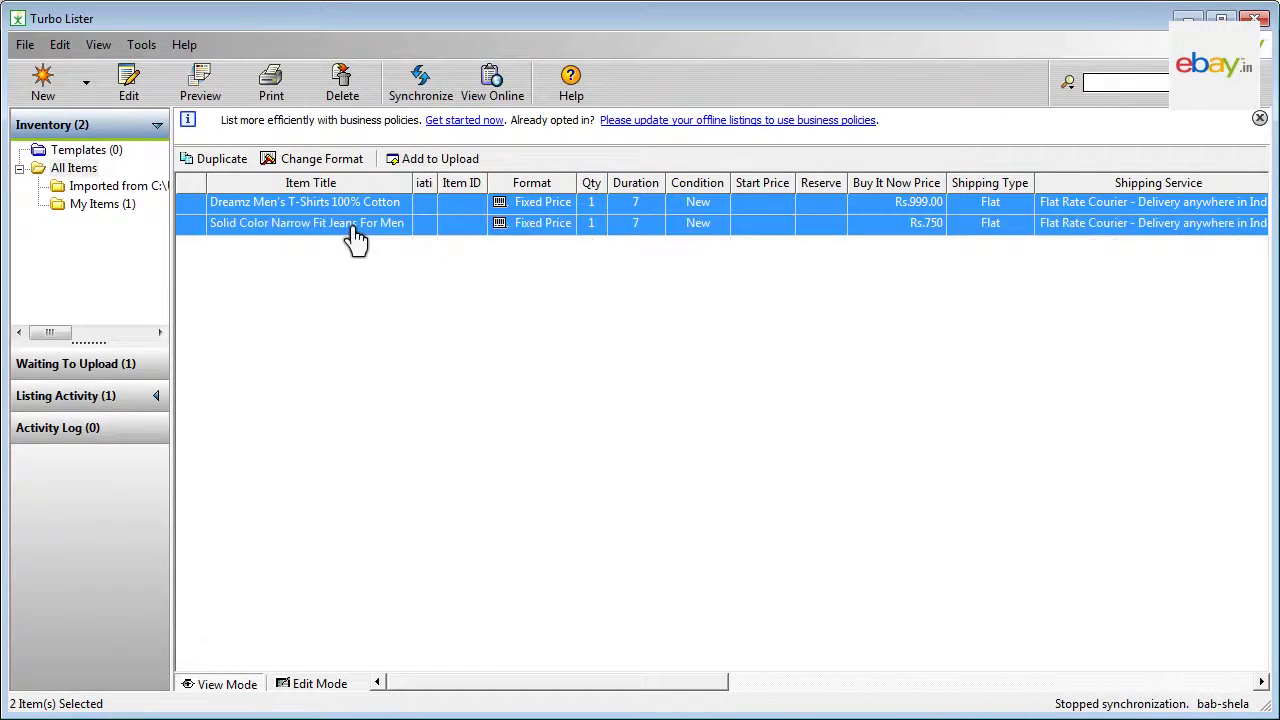
left_click(436, 166)
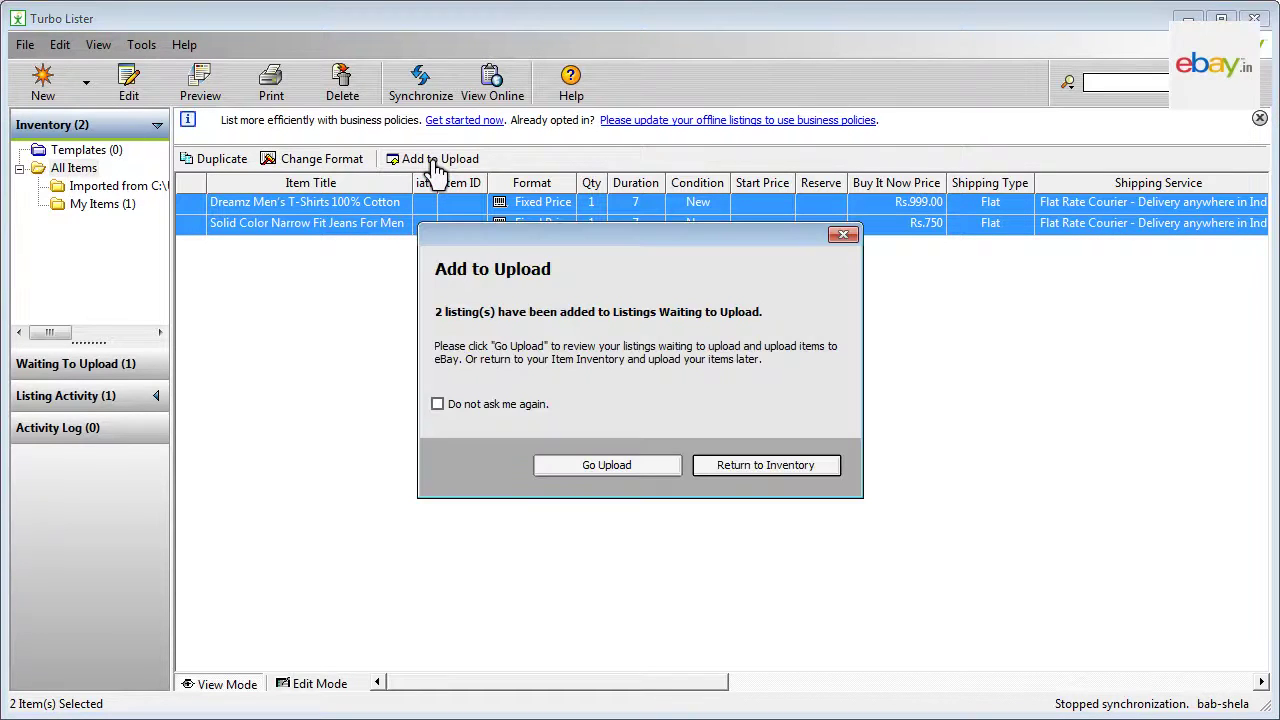
left_click(606, 466)
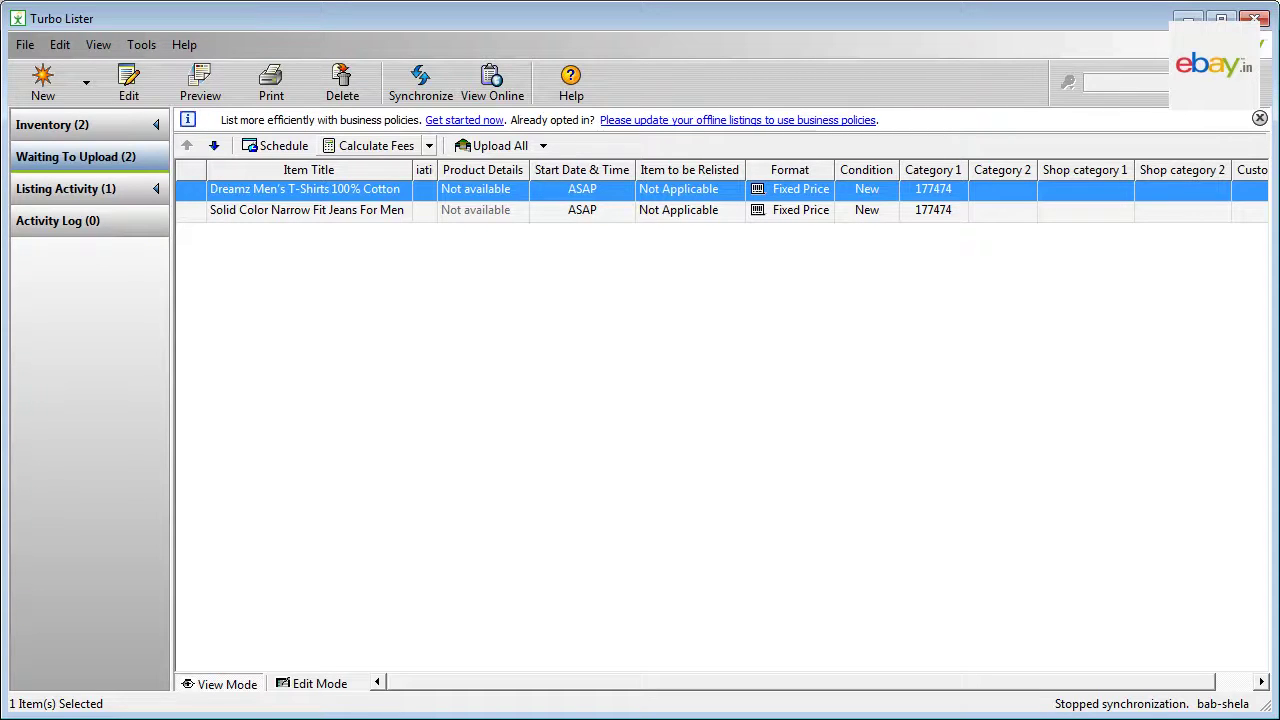
Step: Calculate fees and attempt Upload All, showing a T-shirt warning and a jeans error
left_click(376, 146)
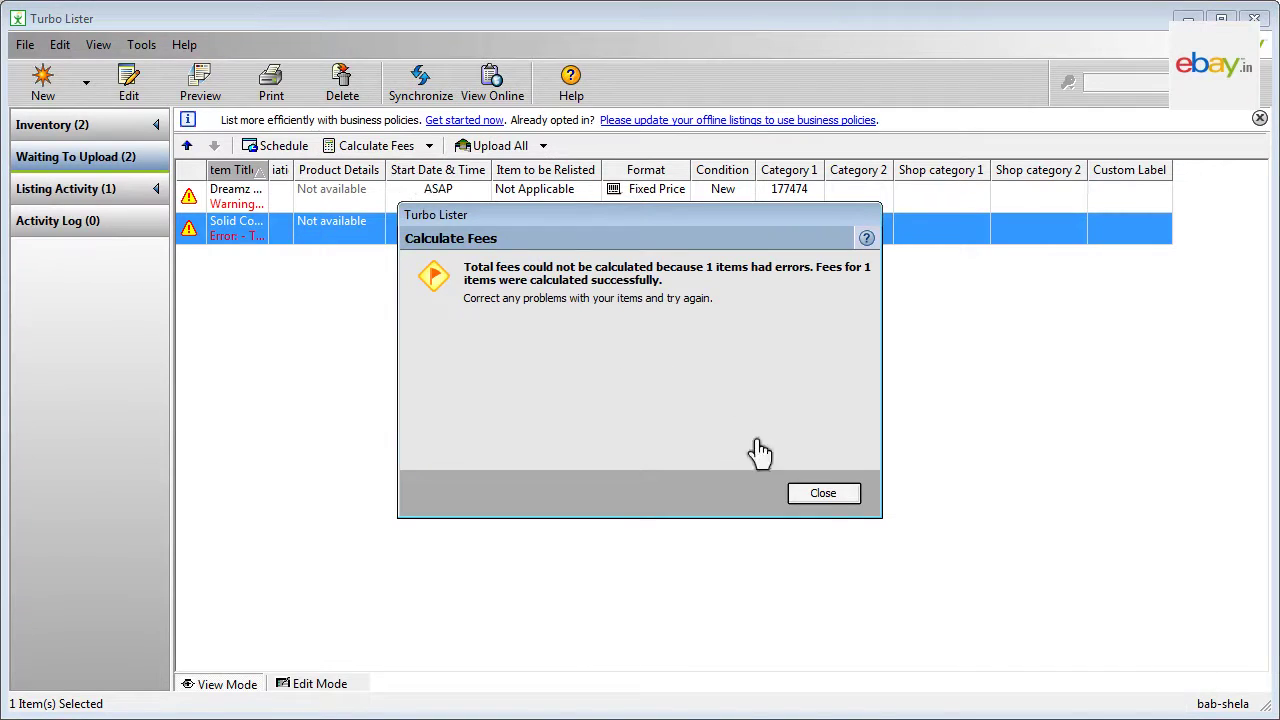
left_click(823, 493)
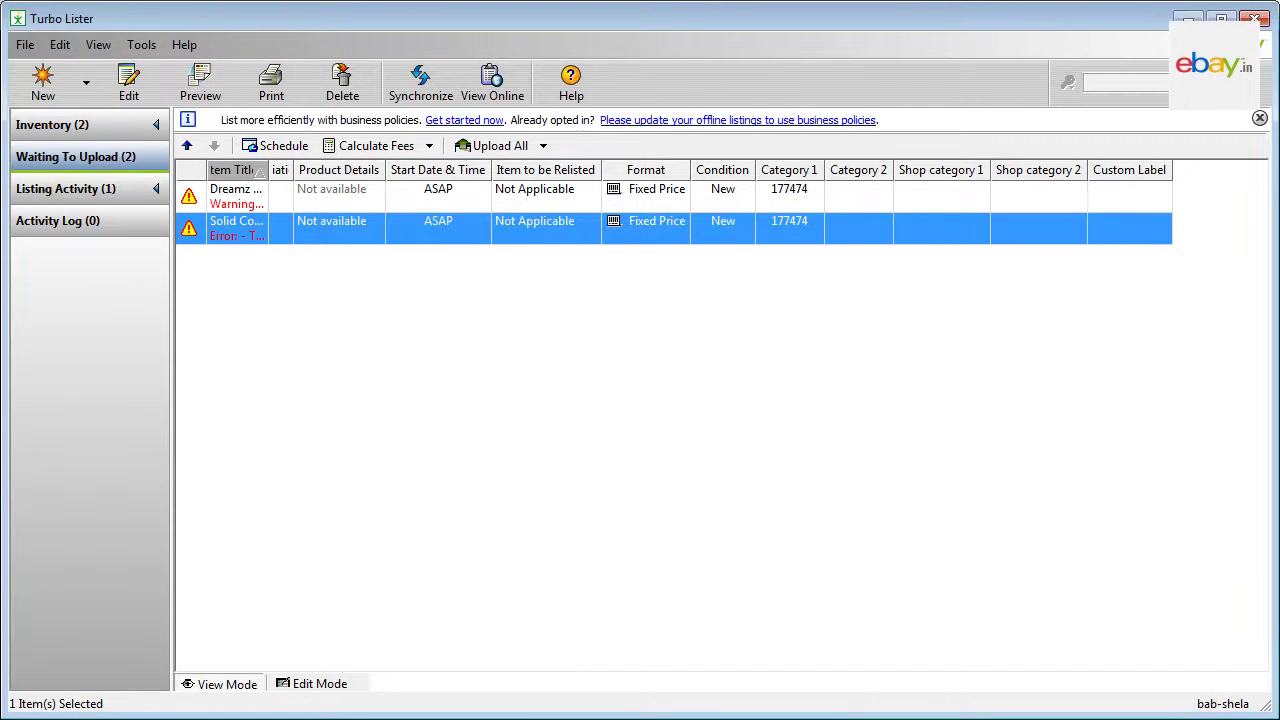
left_click(506, 148)
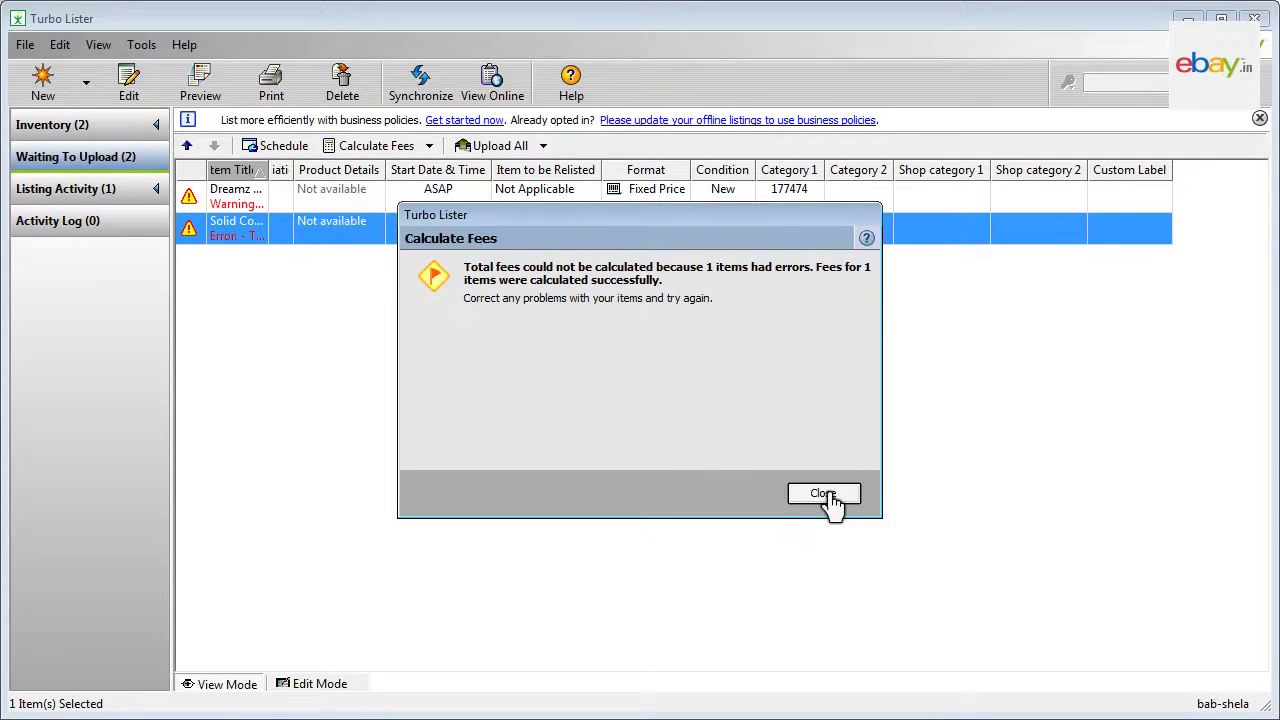
left_click(823, 493)
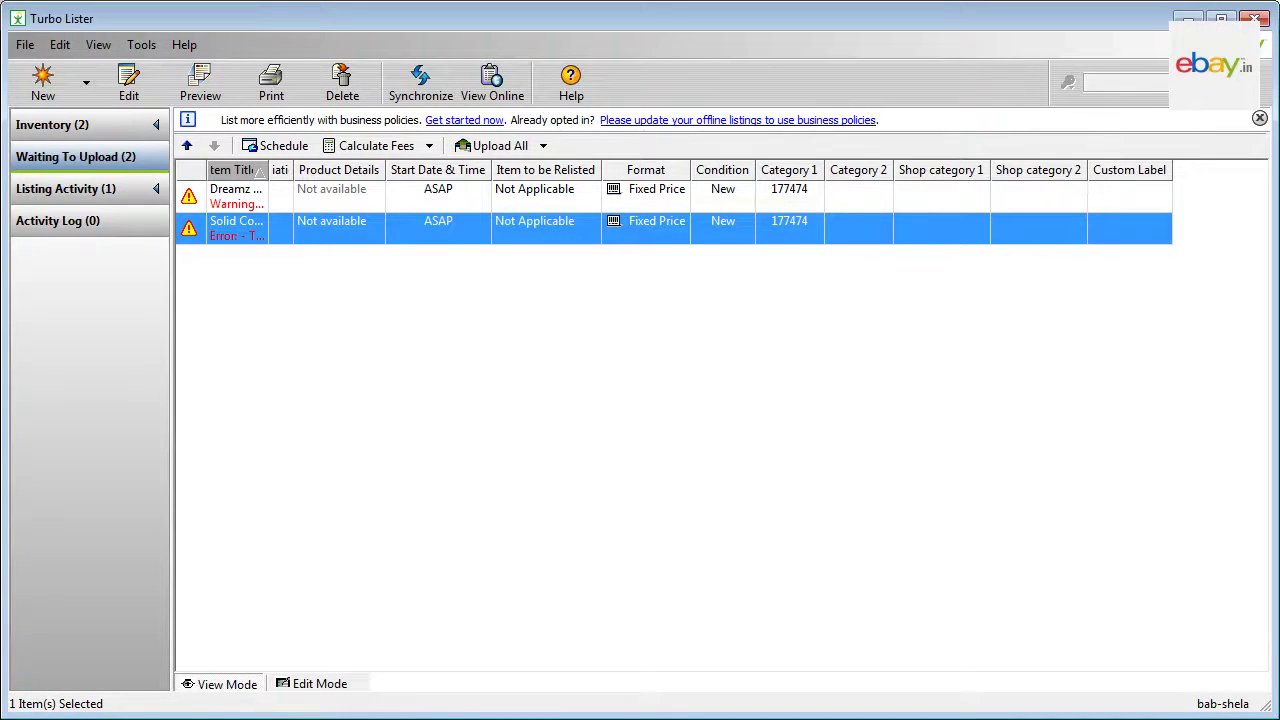